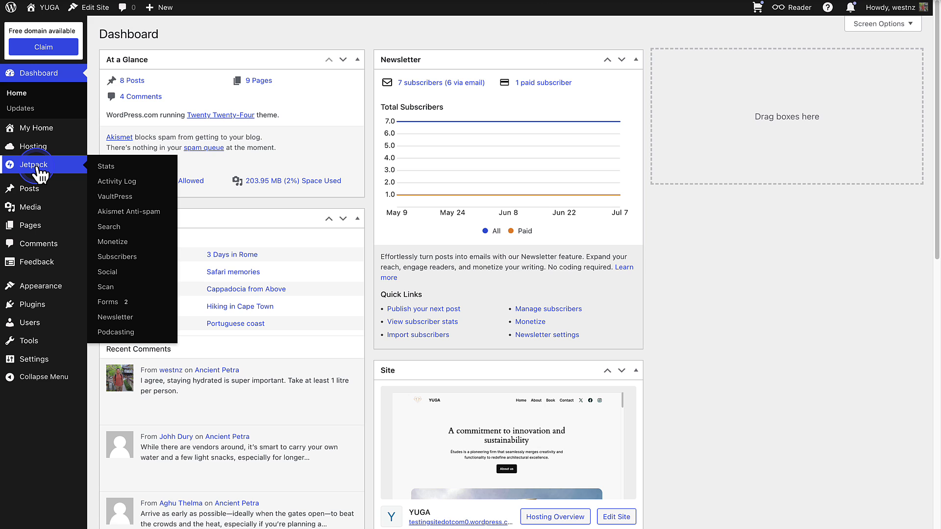
Go to Jetpack > Monetize from the Dashboard sidebar flyout
click(109, 245)
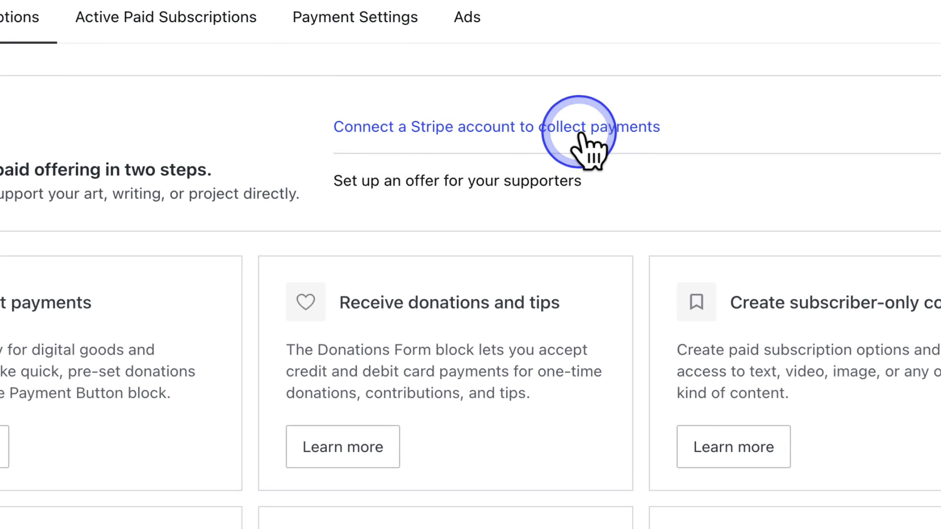
Connect a Stripe account with an email, then view its NZ$0.00 Balances
click(705, 132)
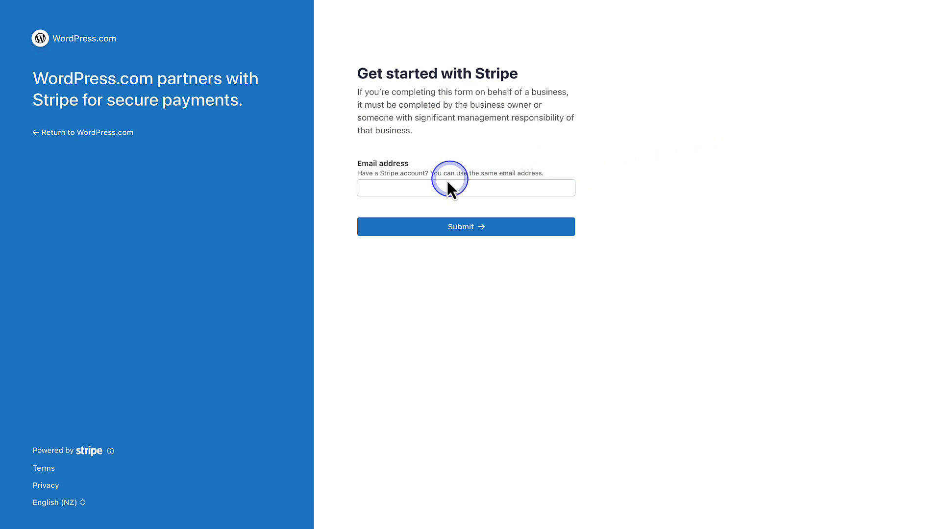
click(368, 188)
text(example@email)
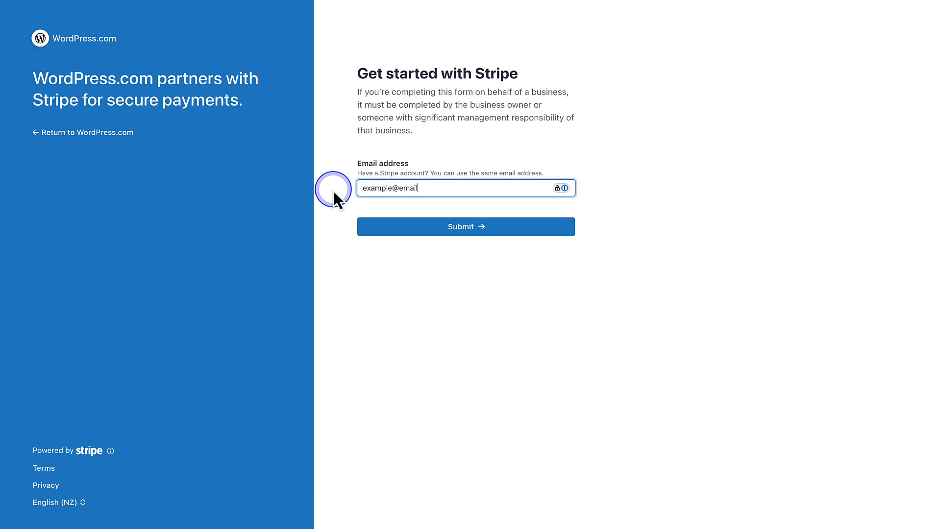
text(.com)
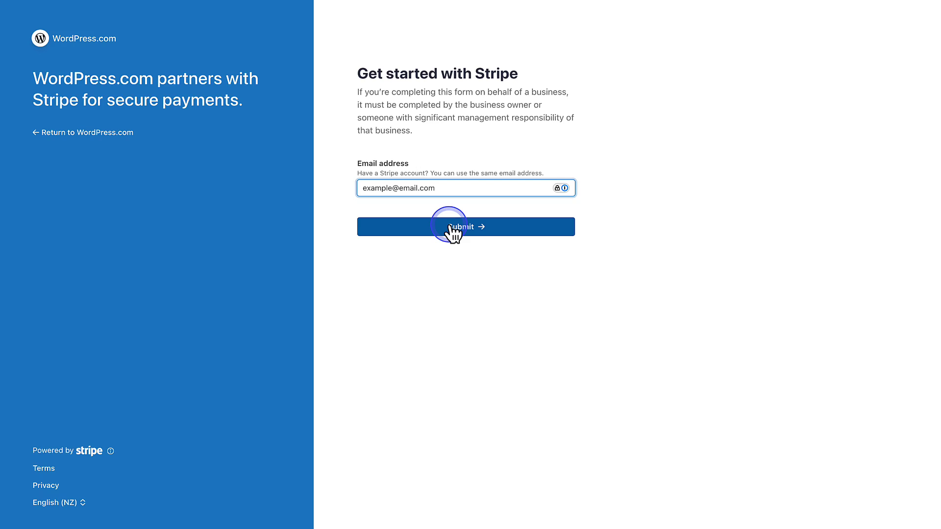
click(451, 228)
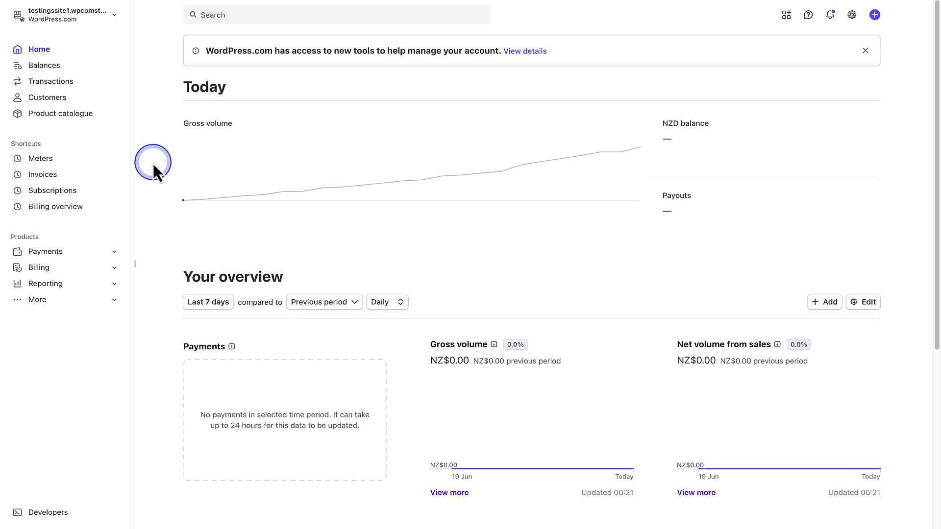
click(73, 66)
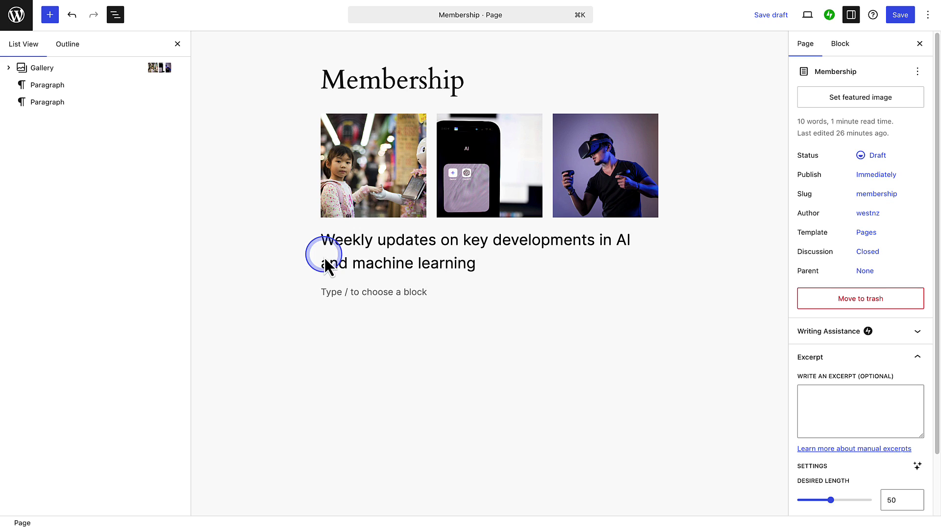
Insert a Payment Buttons block via /Payment in the empty paragraph below the text
click(324, 295)
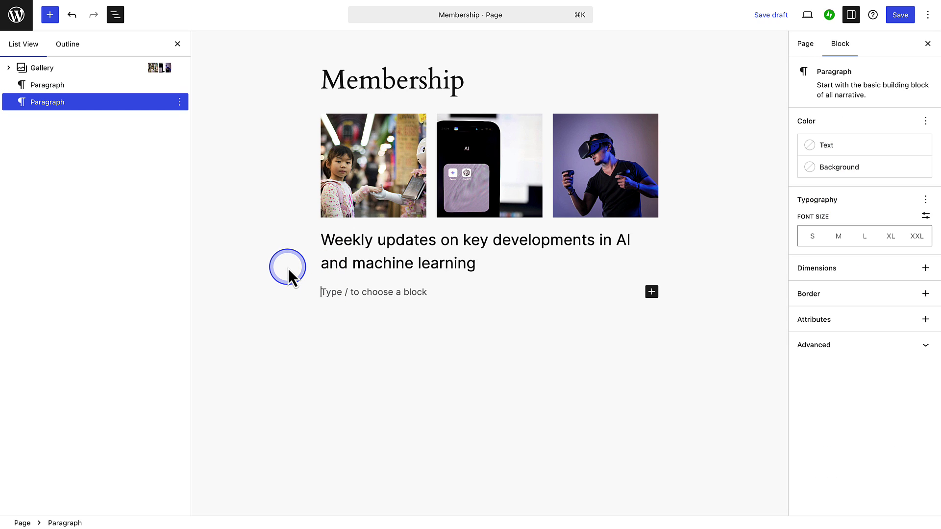
text(/Payme)
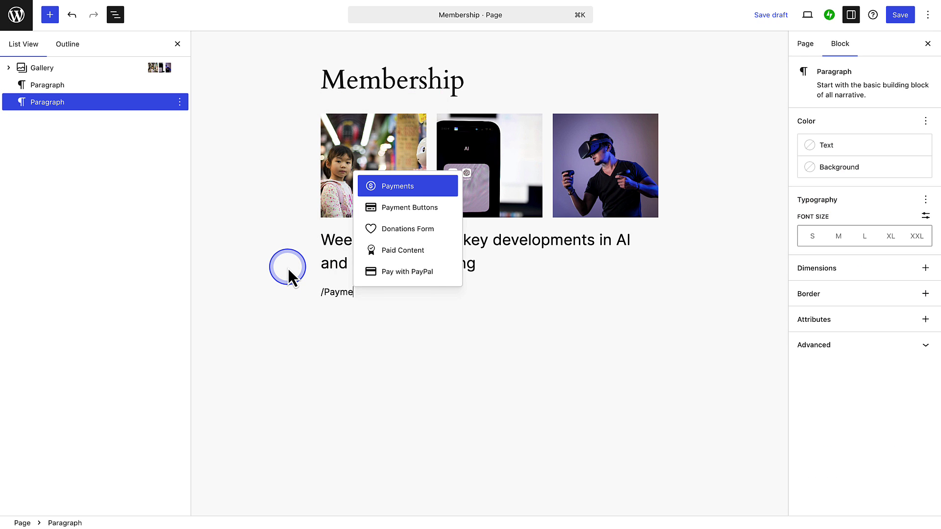
text(nt)
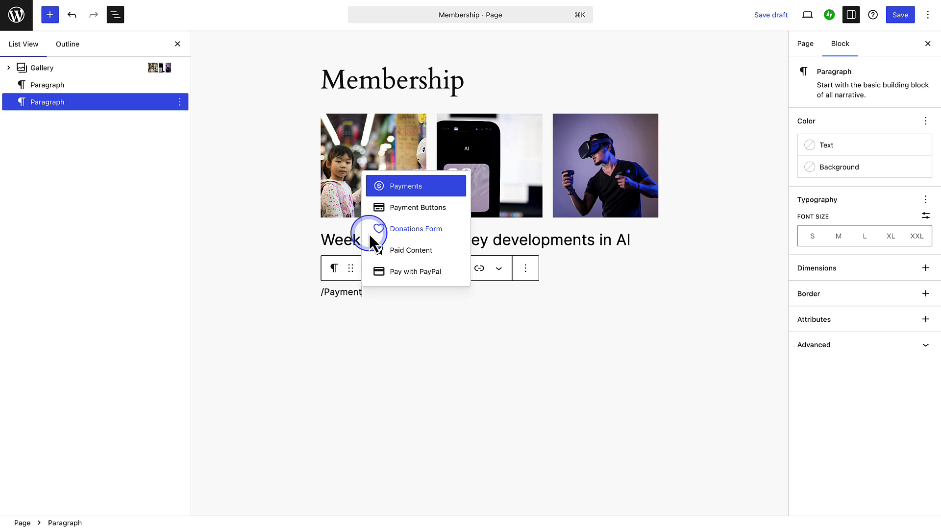
click(416, 212)
text(Sub)
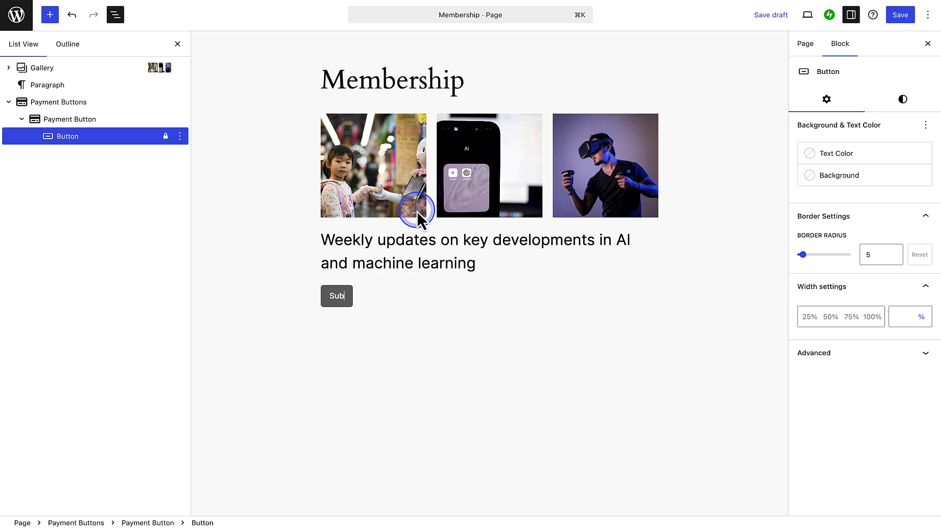
text(scribe)
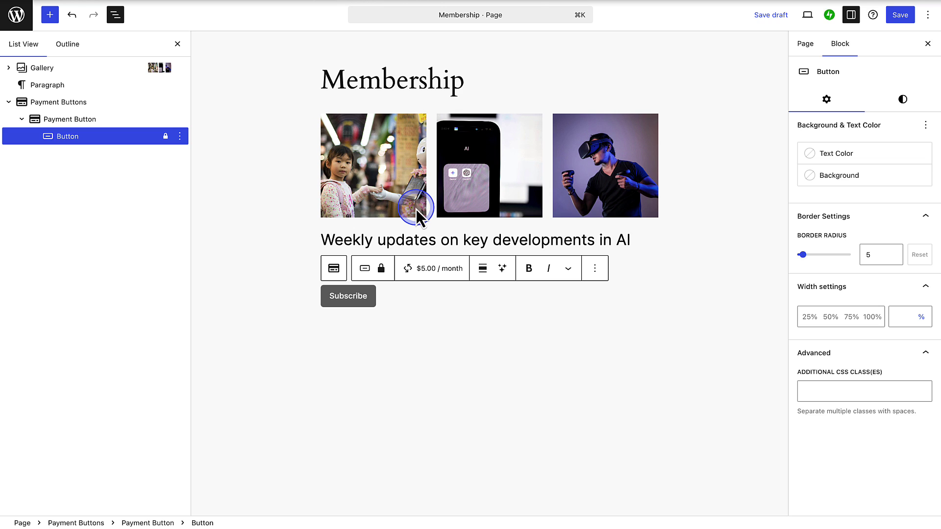
Set the button background to Accent/Four green and the text color to Contrast
click(838, 179)
click(857, 347)
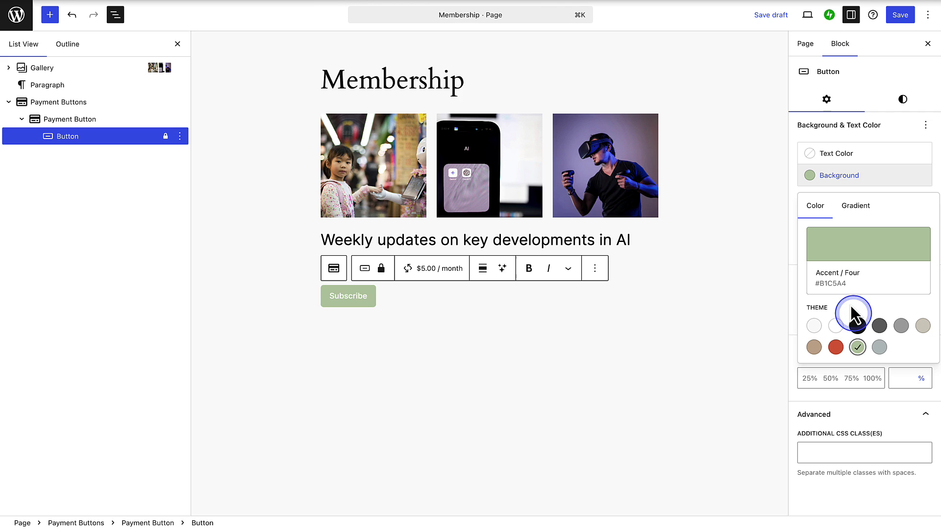
click(835, 154)
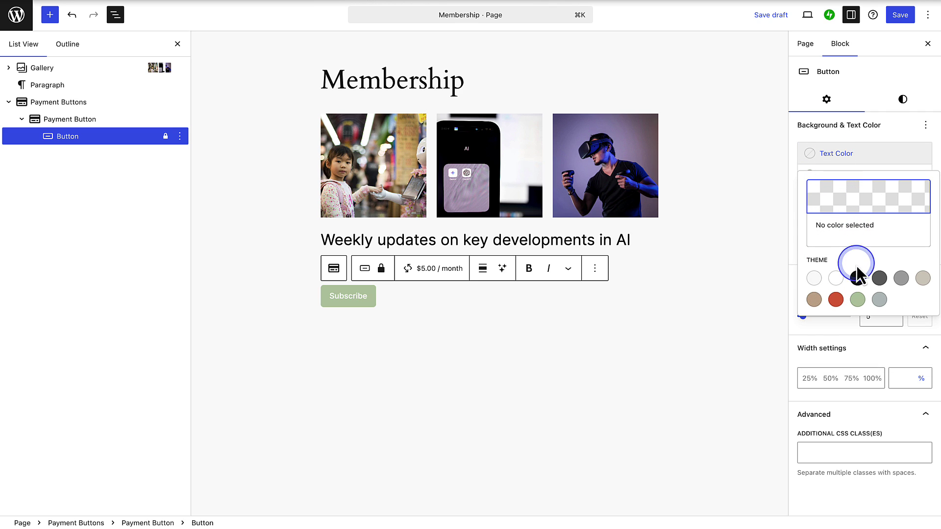
click(857, 278)
Give the button slightly rounded corners and an M font size
click(795, 255)
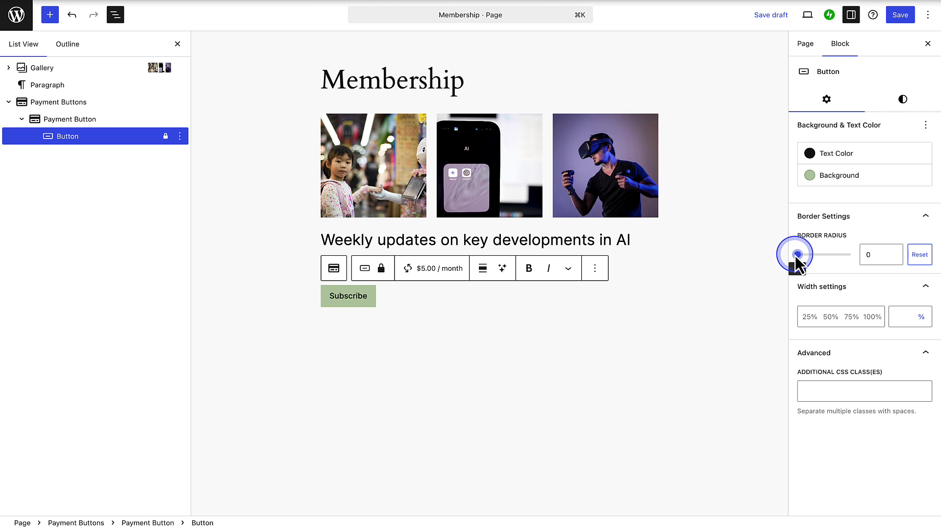
click(893, 253)
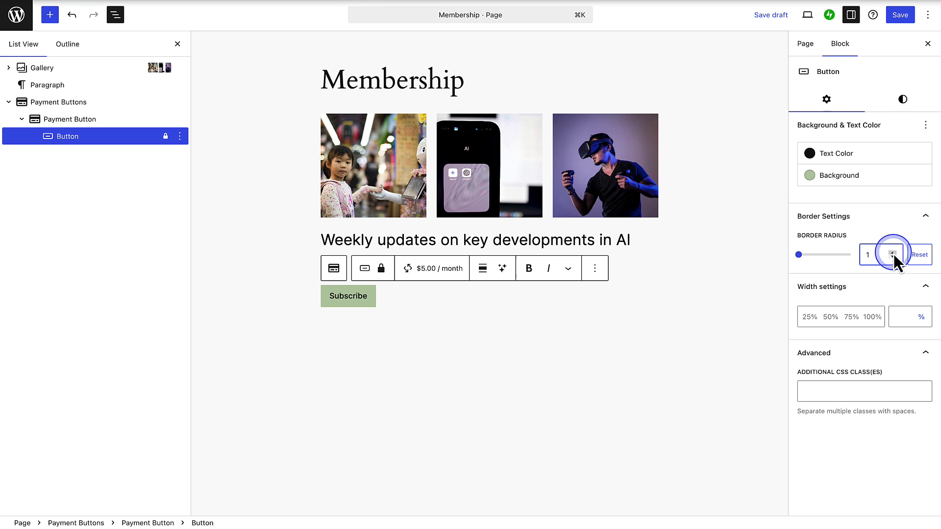
click(893, 253)
click(903, 102)
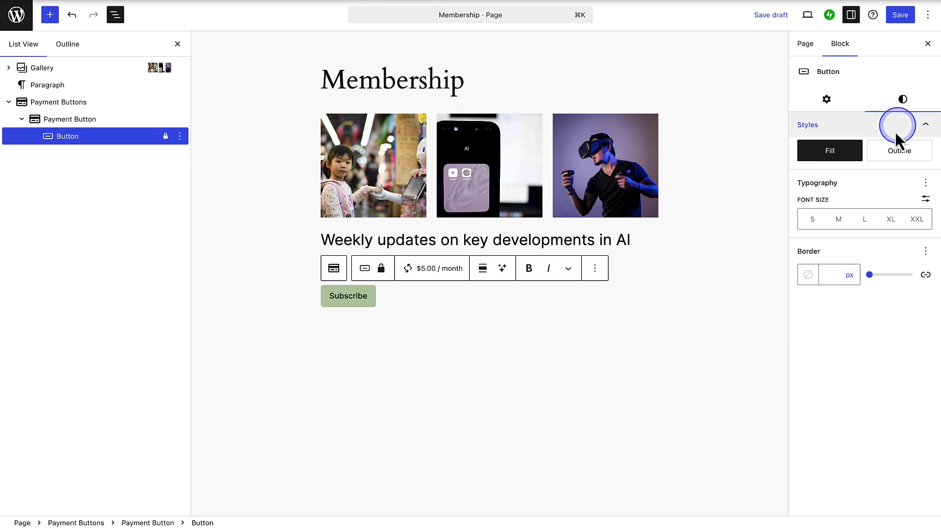
click(840, 219)
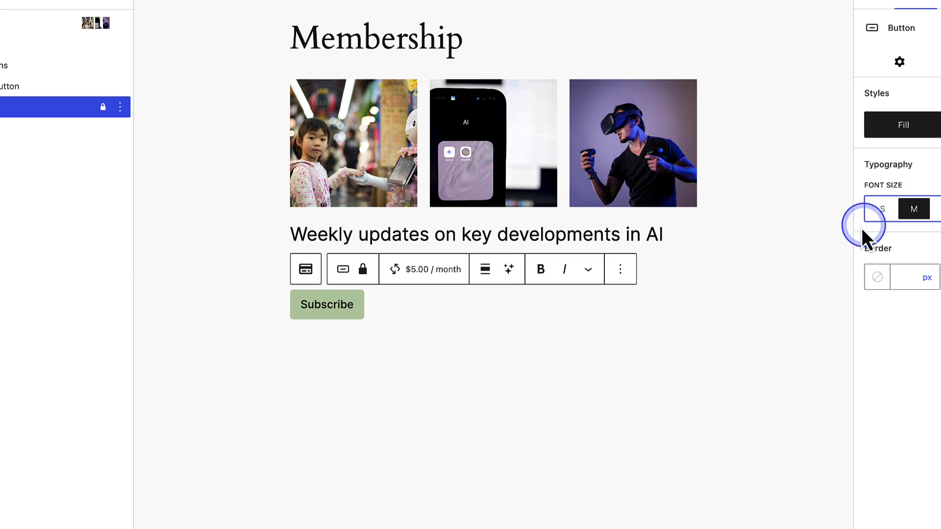
Add the AI Membership plan at USD 7 monthly, with pick-own-amount left off
click(419, 271)
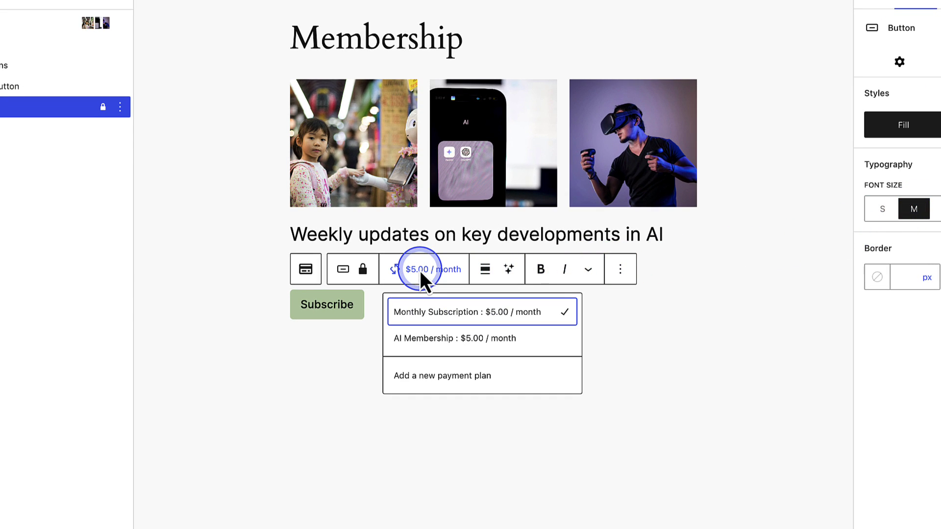
click(419, 271)
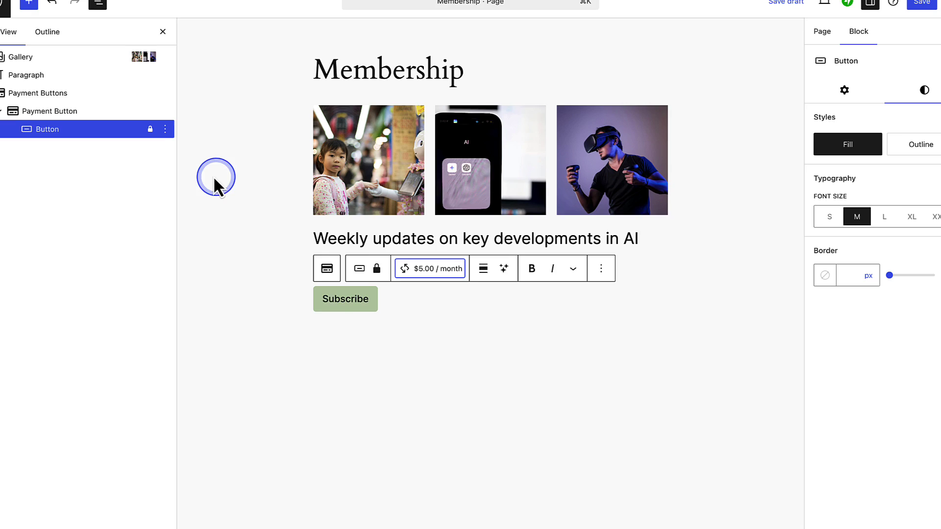
click(94, 121)
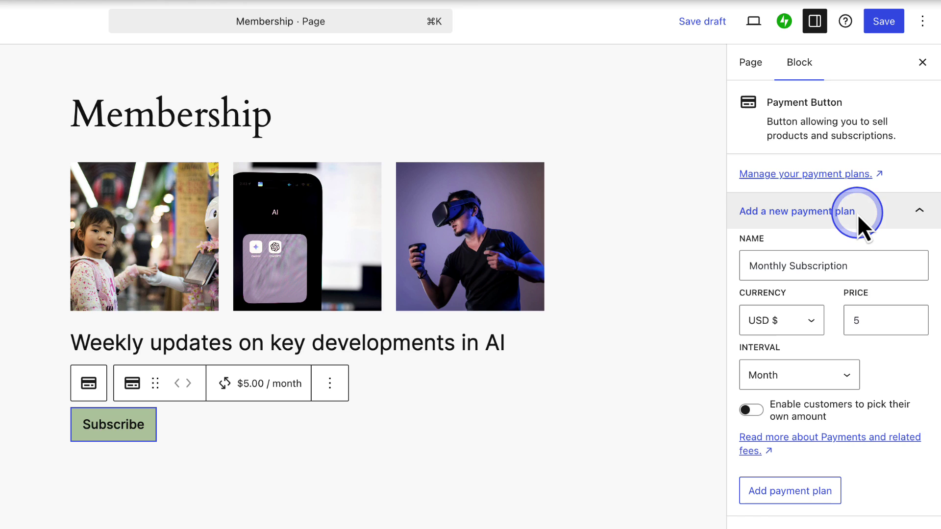
drag(856, 266, 787, 270)
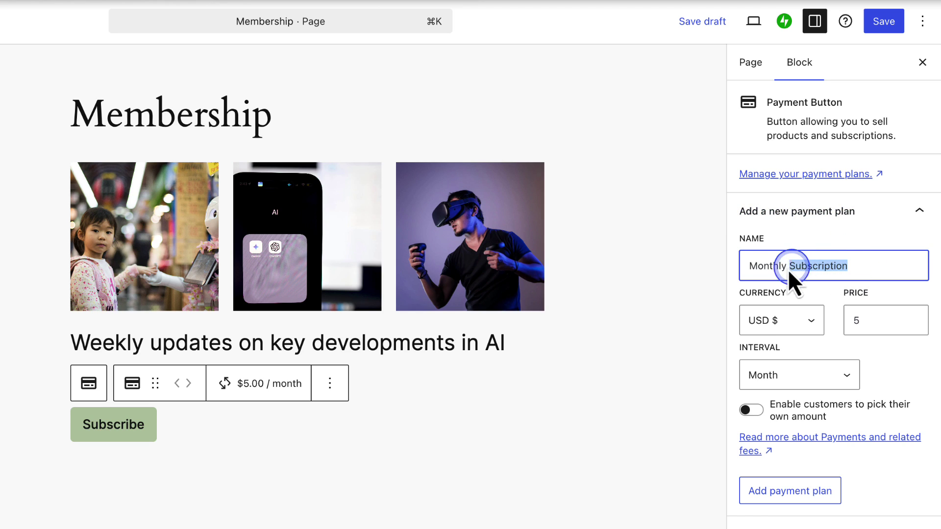
text(AI Membership)
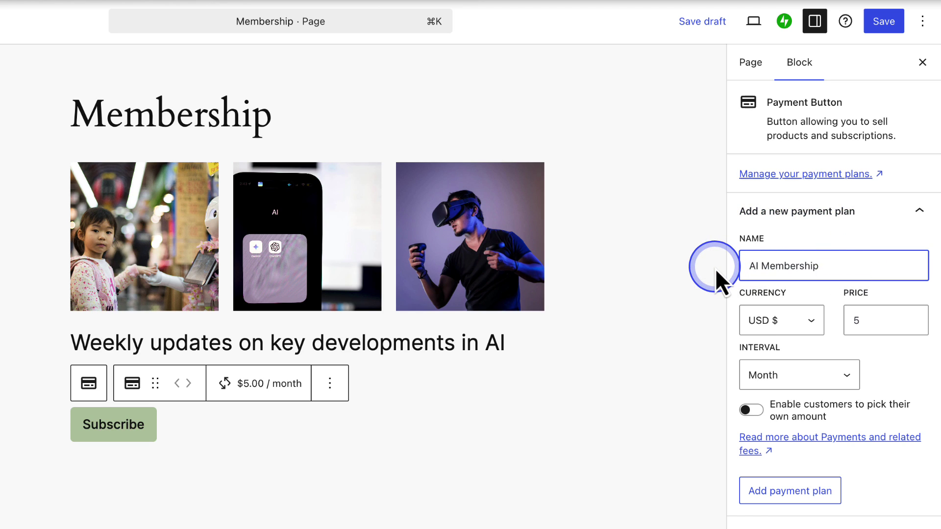
click(816, 325)
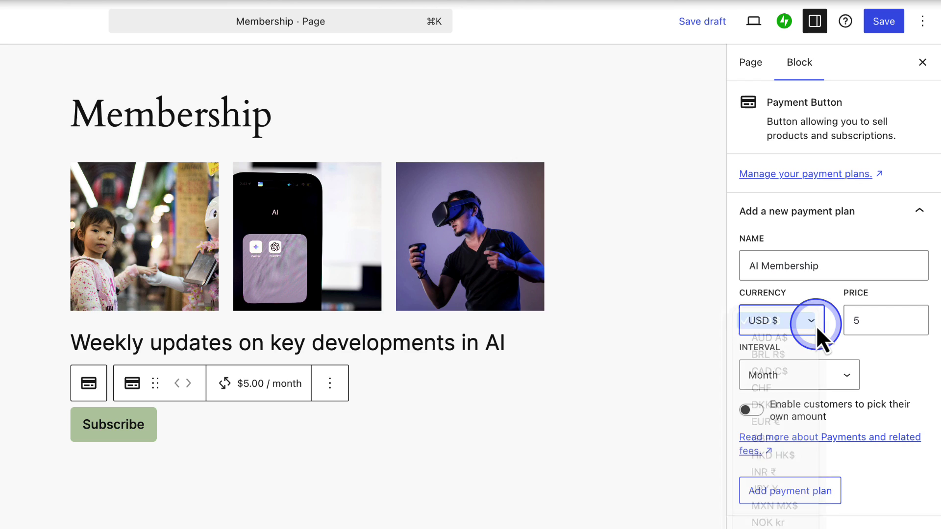
mouse_move(886, 321)
click(917, 318)
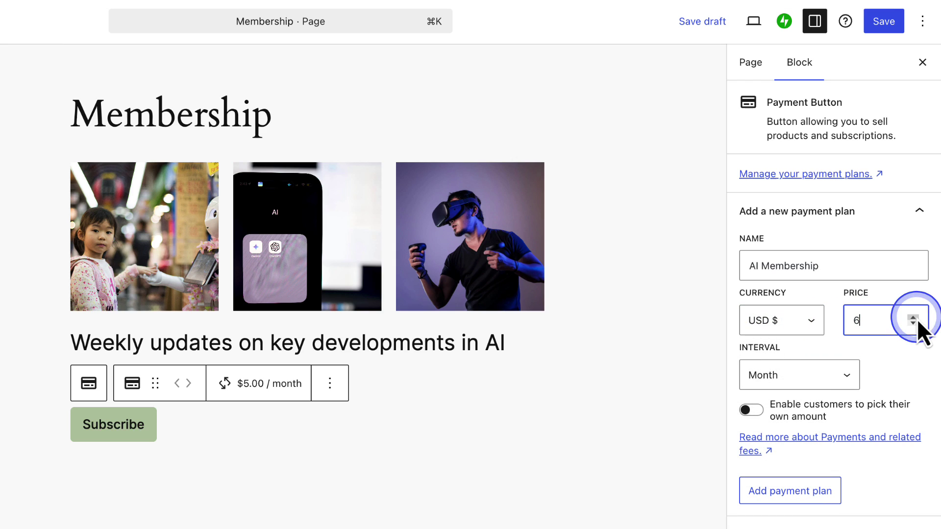
click(845, 374)
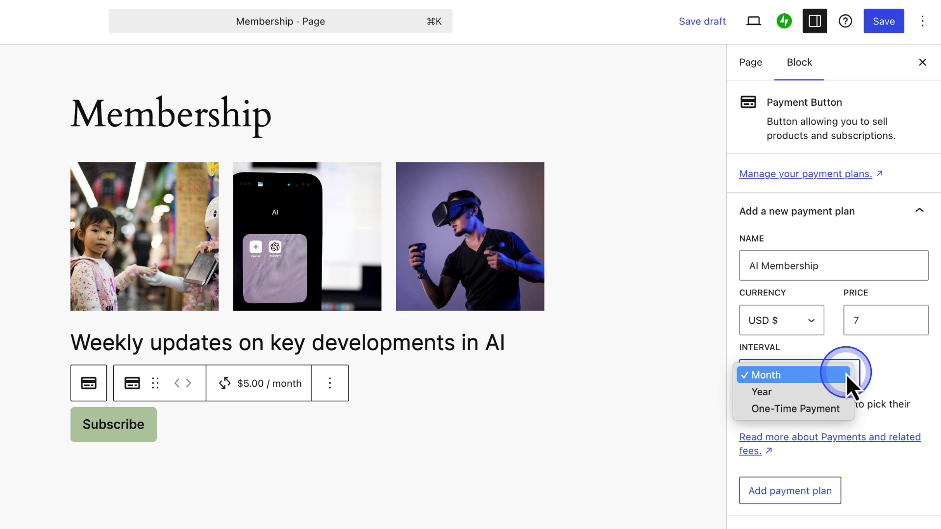
click(846, 374)
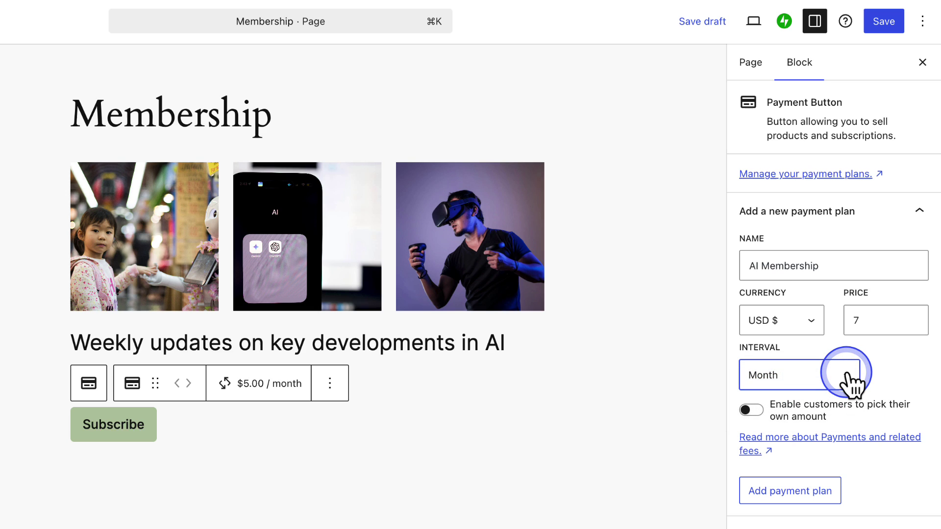
click(746, 412)
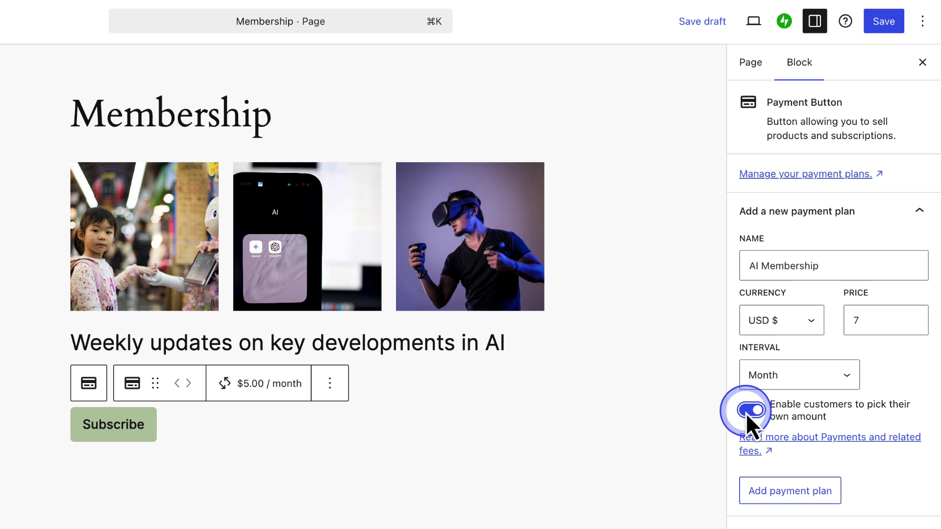
click(744, 412)
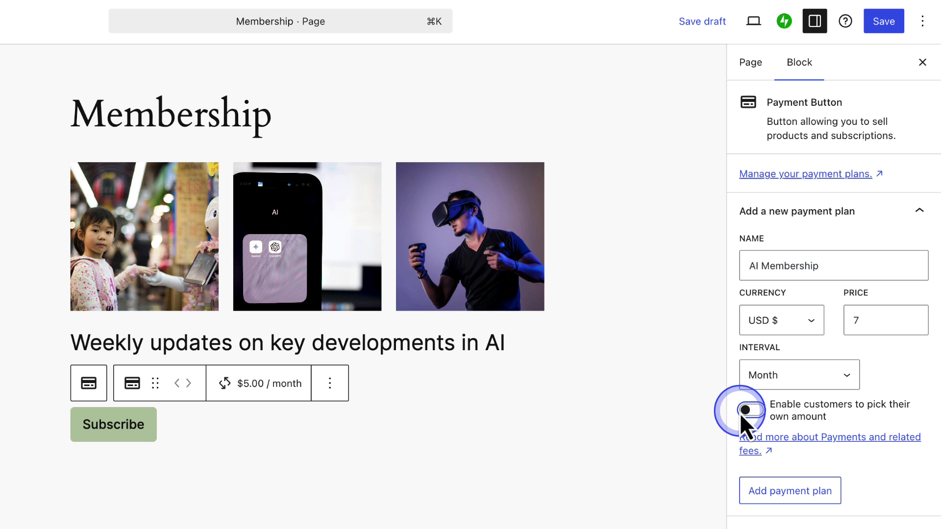
click(786, 496)
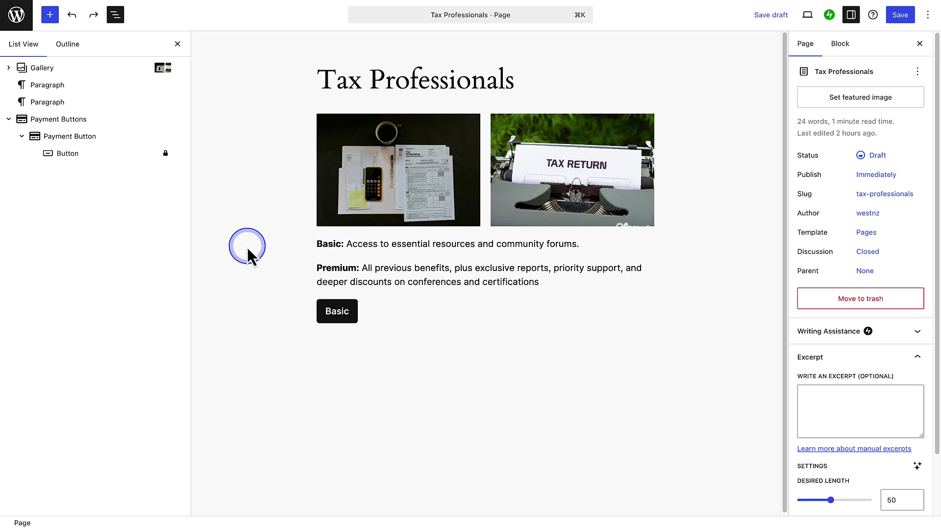
Duplicate the Basic payment button from List View
click(132, 139)
click(179, 137)
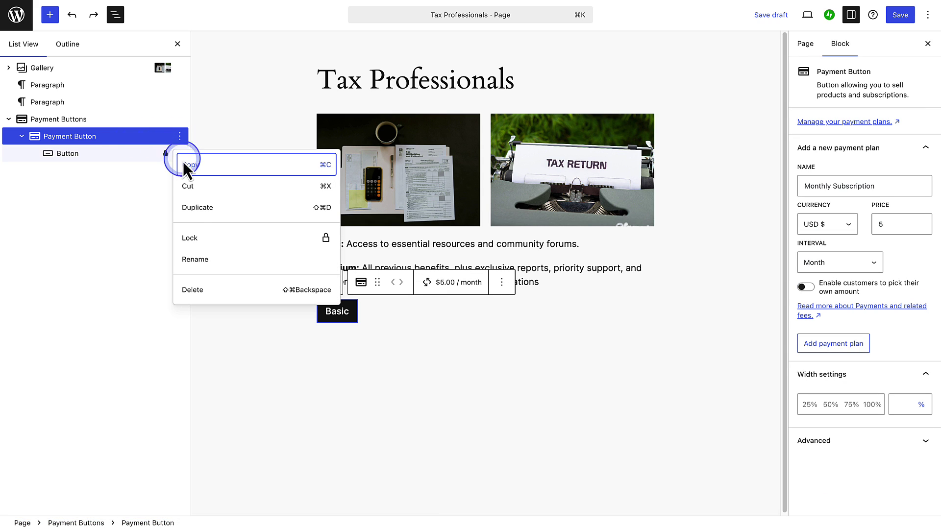
click(193, 210)
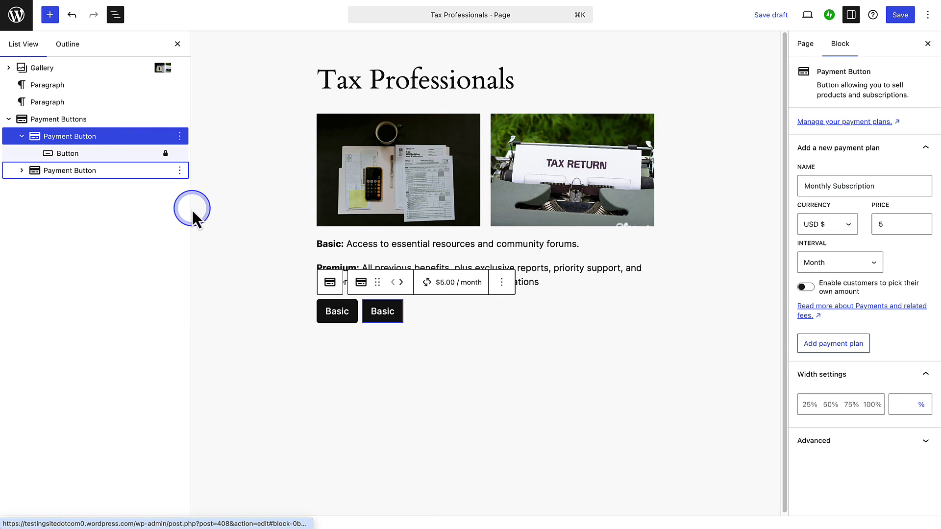
Rename the copy Premium and give it an Accent/Three red background
click(394, 315)
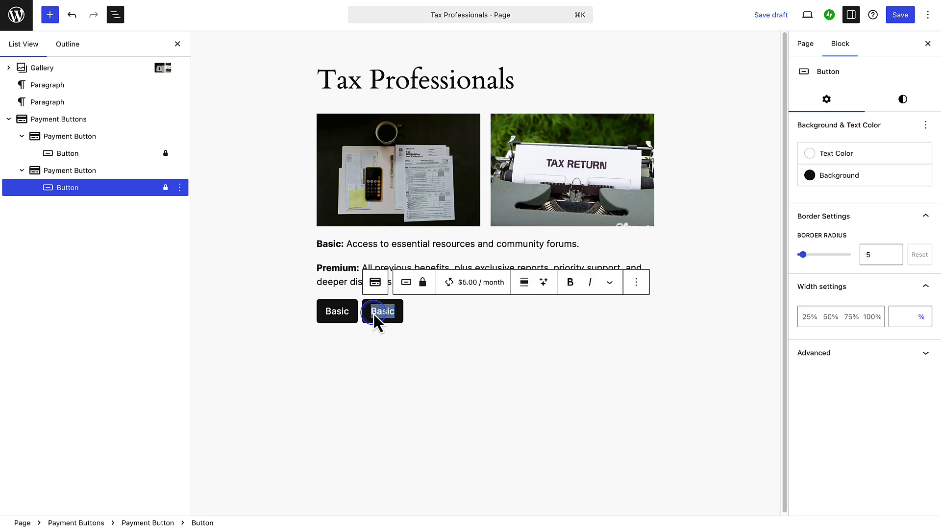
text(Premium)
click(819, 177)
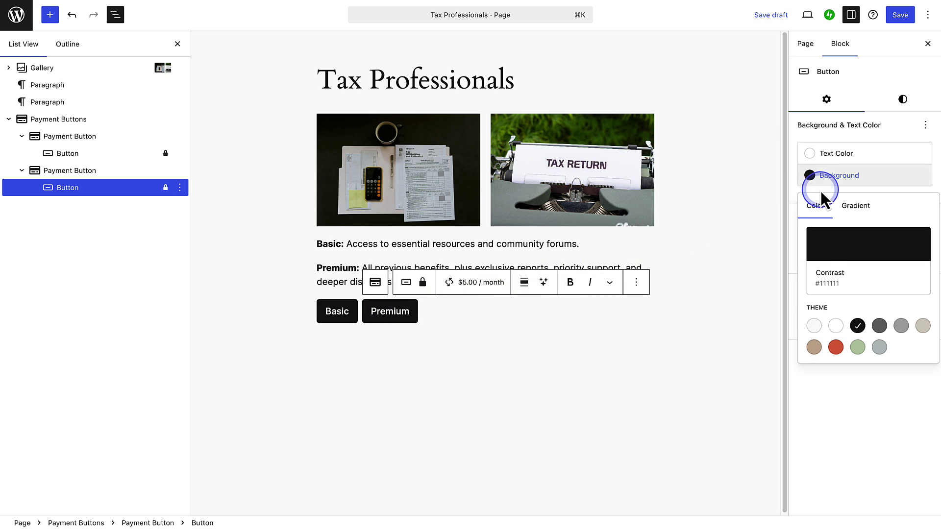
click(835, 346)
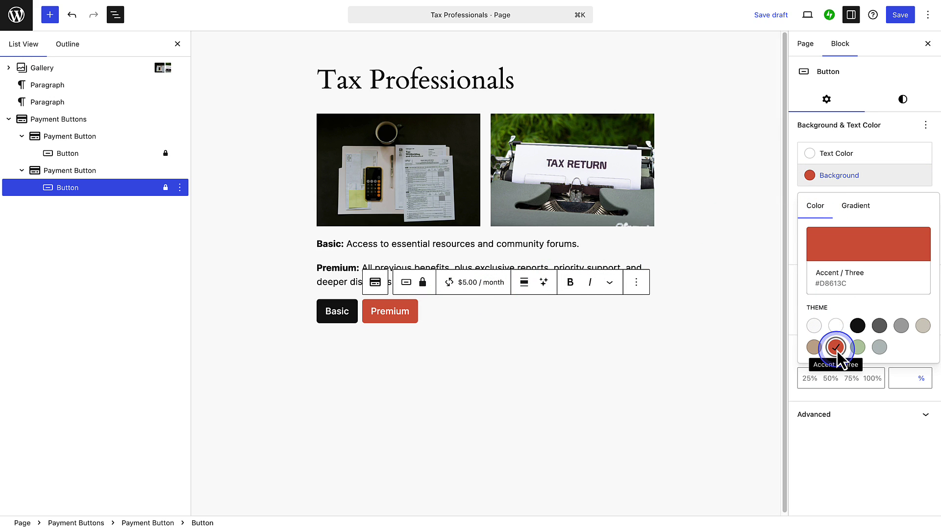
click(336, 312)
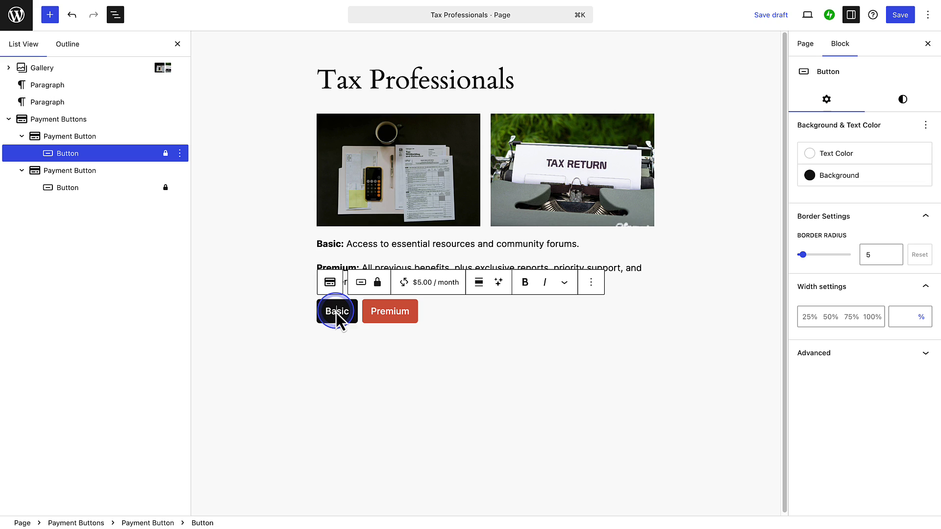
click(381, 313)
click(468, 317)
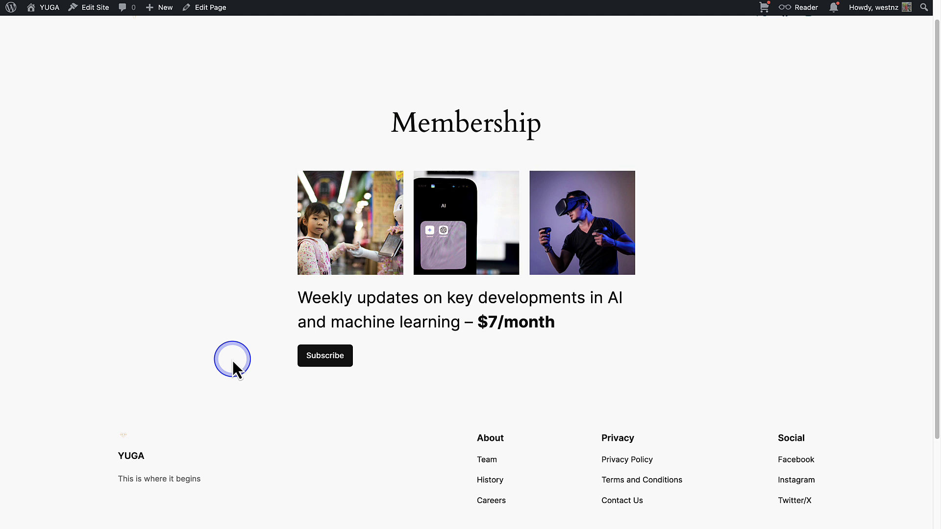
Test checkout with the Subscribe button on the published Membership page
click(317, 359)
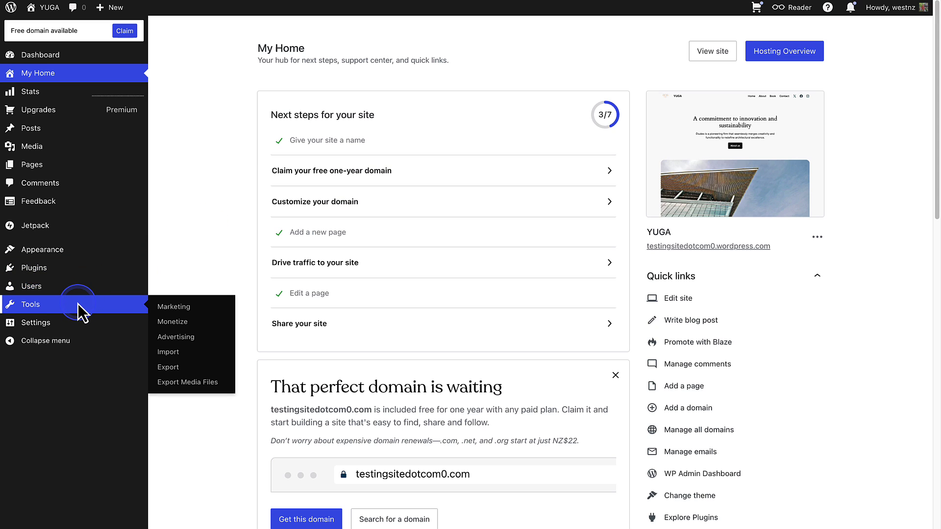
mouse_move(30, 304)
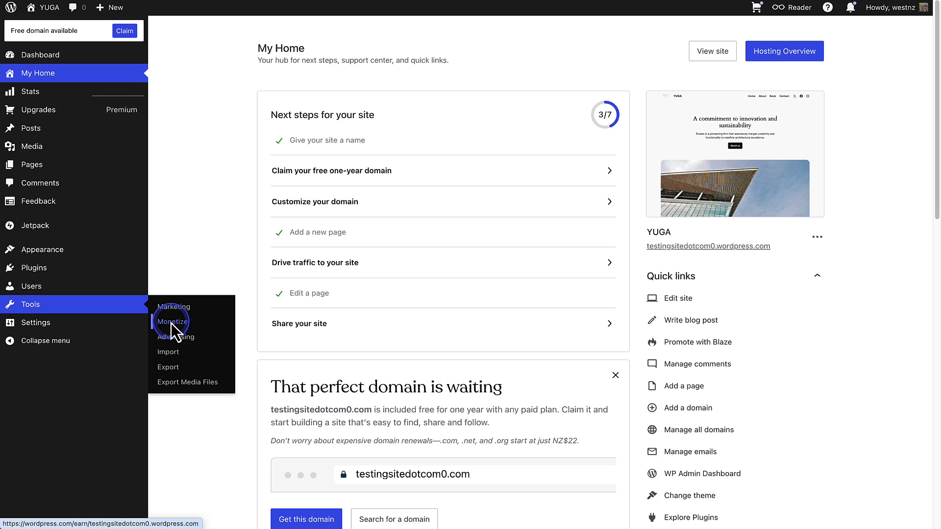
Start a new payment plan from Monetize Payment Settings
click(171, 322)
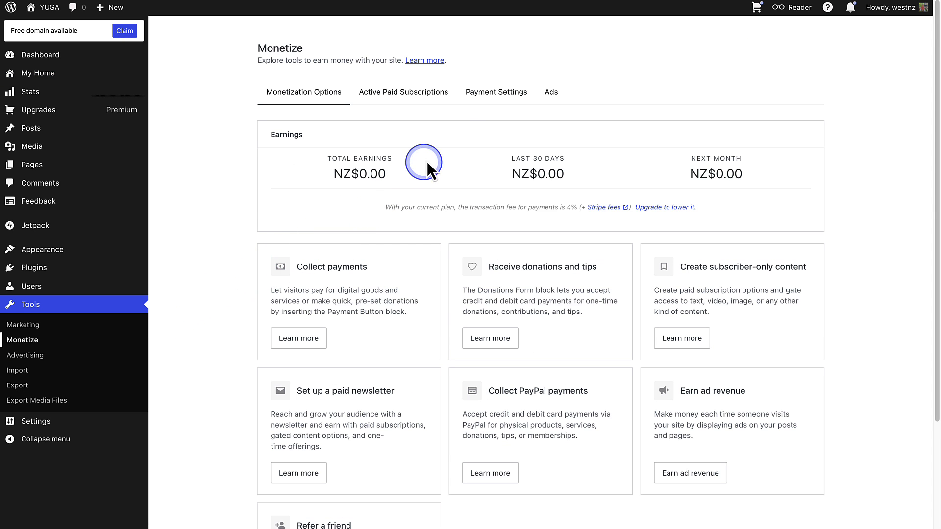
click(496, 96)
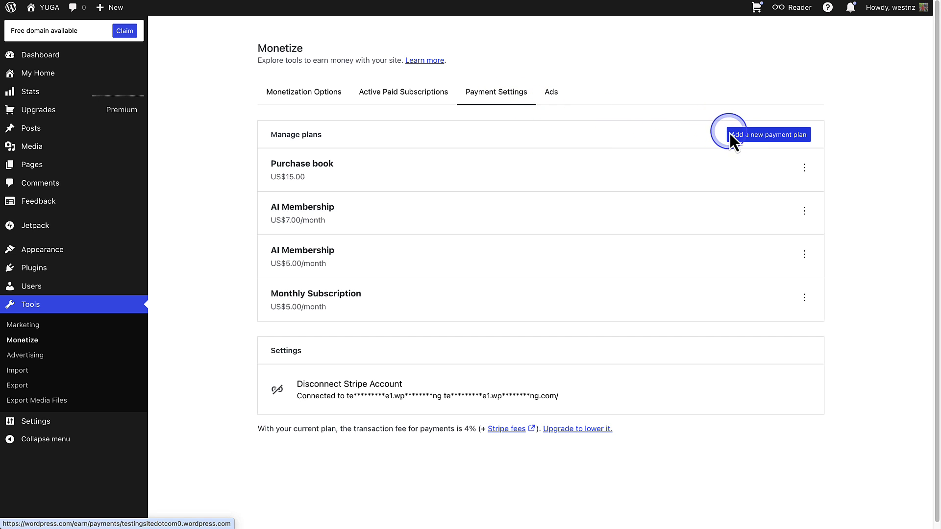
click(762, 136)
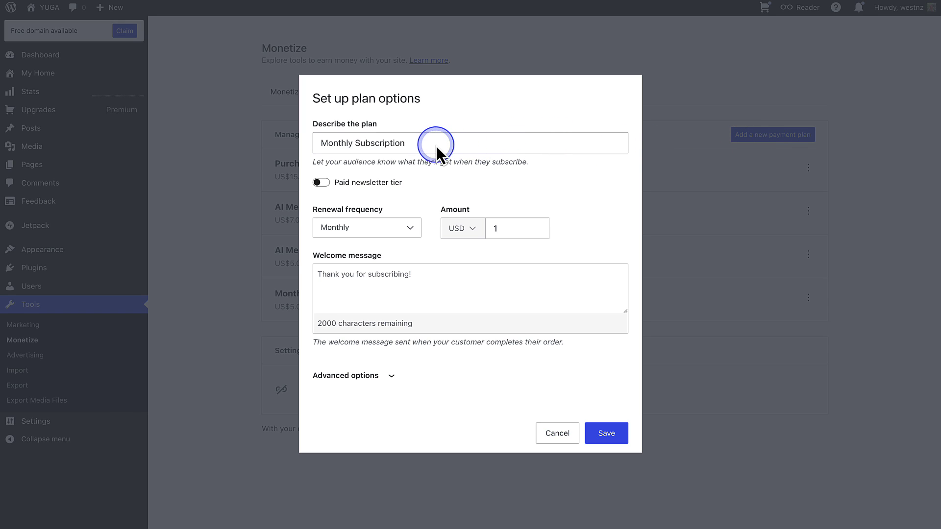
Name the plan Psychology of Money, make it a US$12 one-time sale, and replace the welcome message
drag(408, 143, 303, 145)
text(Psychology of Money)
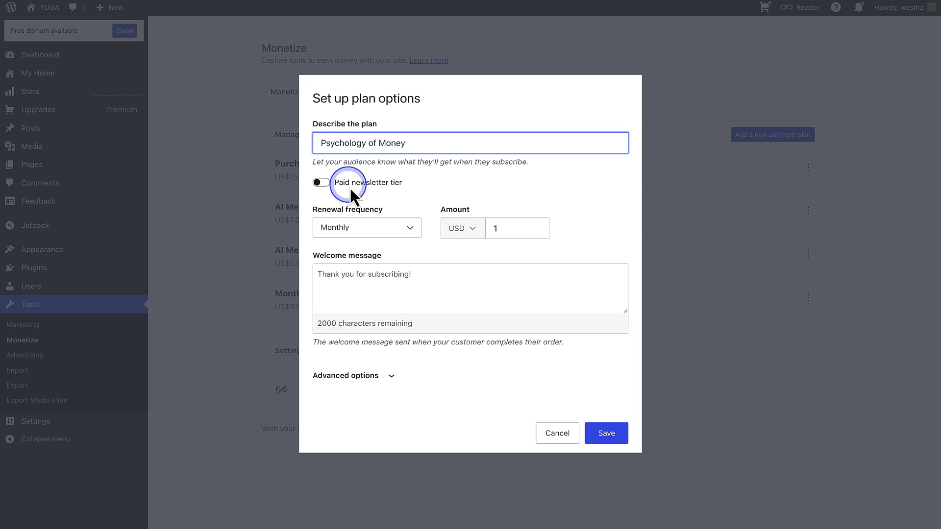
click(388, 226)
click(373, 255)
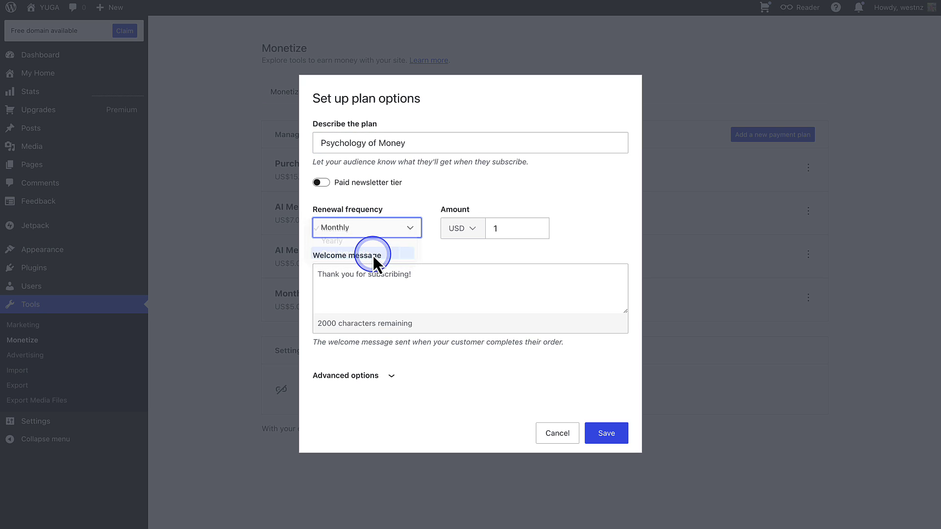
click(502, 232)
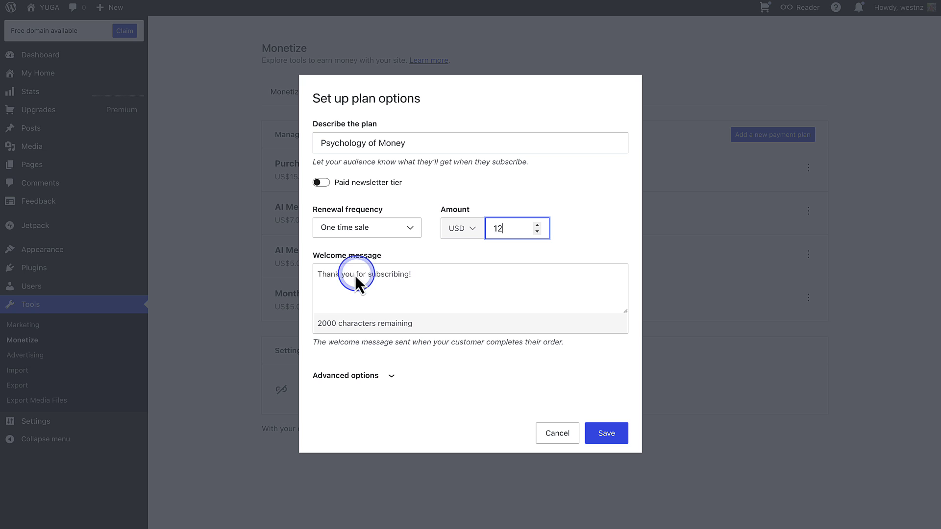
click(319, 276)
key(ctrl+a)
text(Thank you for purchasing the eBook. Happy reading!)
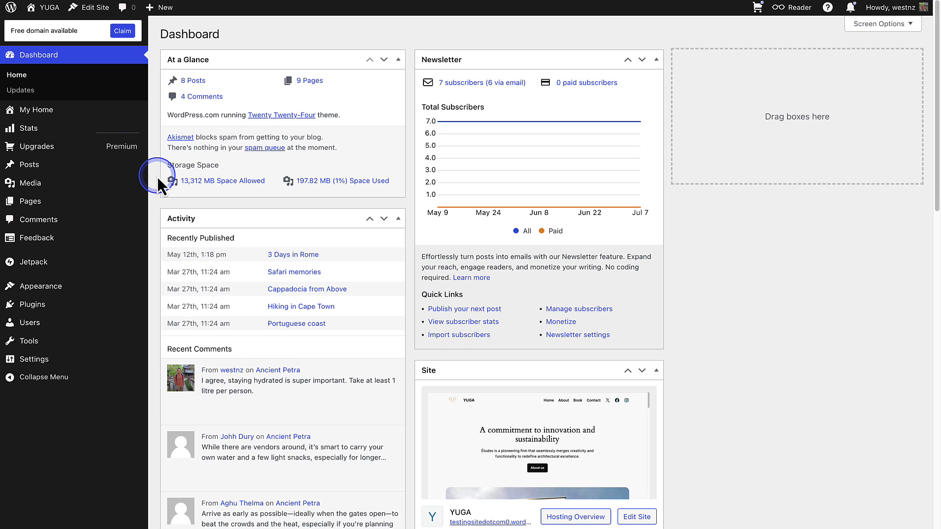
mouse_move(30, 183)
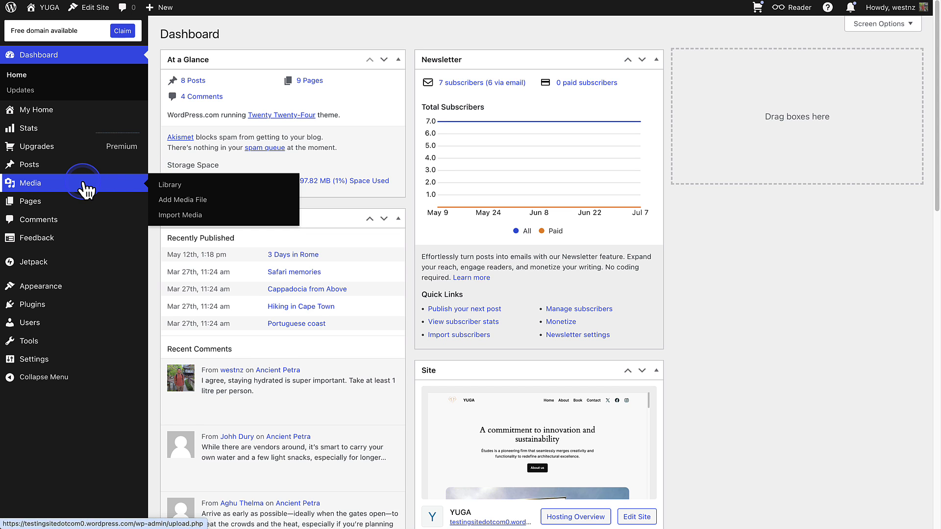
Upload the-phsychology-of-money.pdf to the Media Library and copy its file URL
click(86, 189)
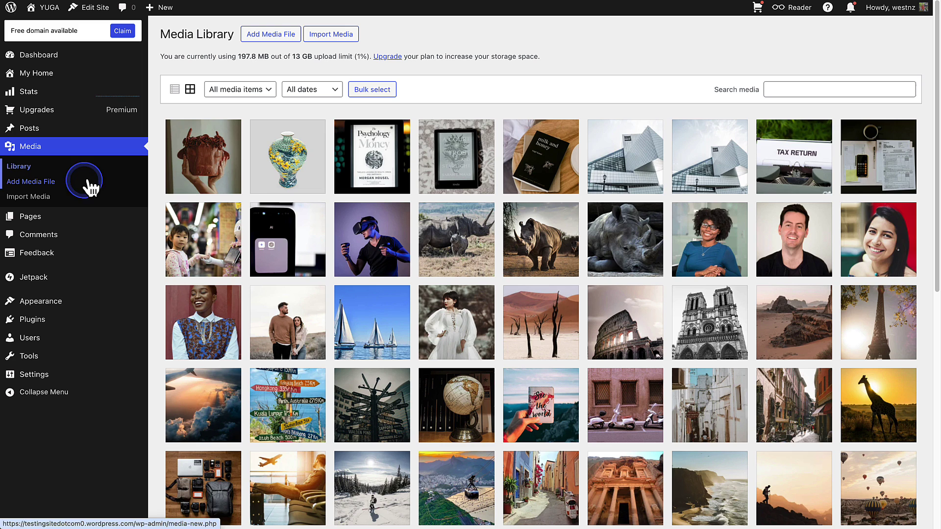
click(266, 37)
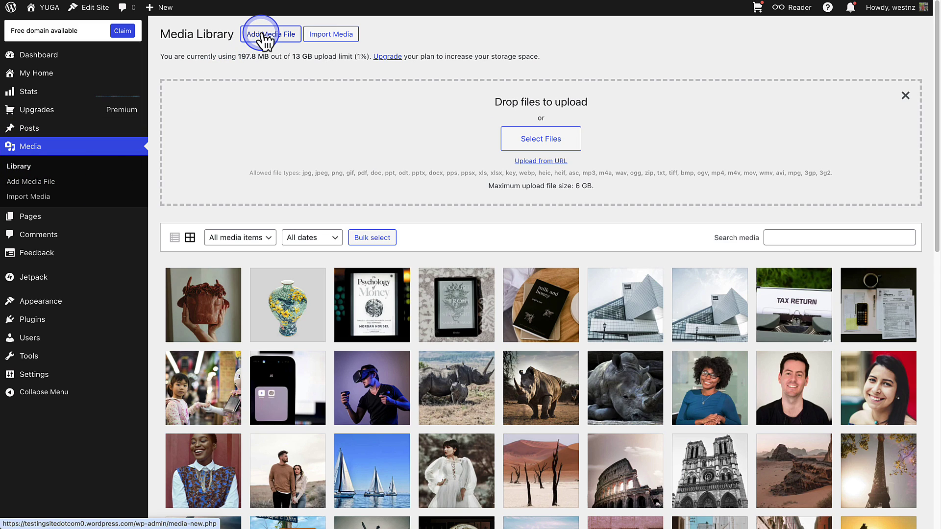
click(514, 141)
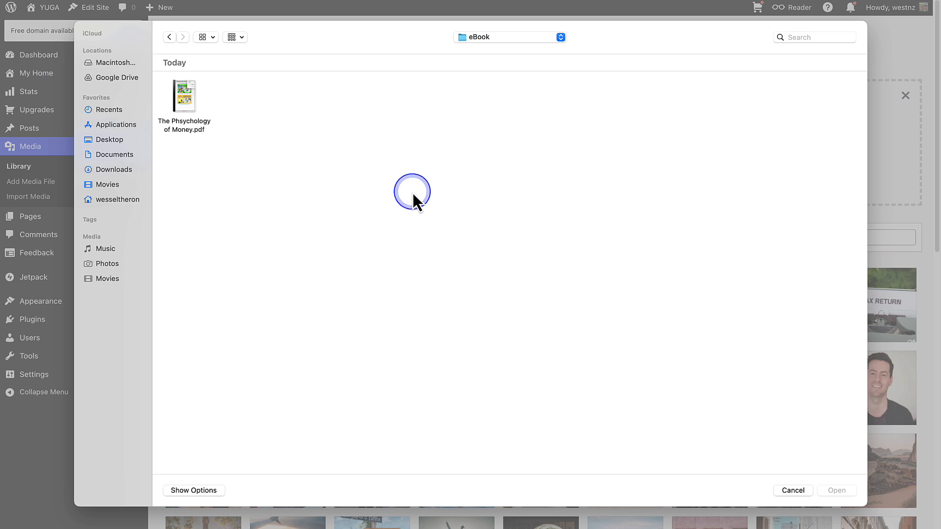
click(192, 96)
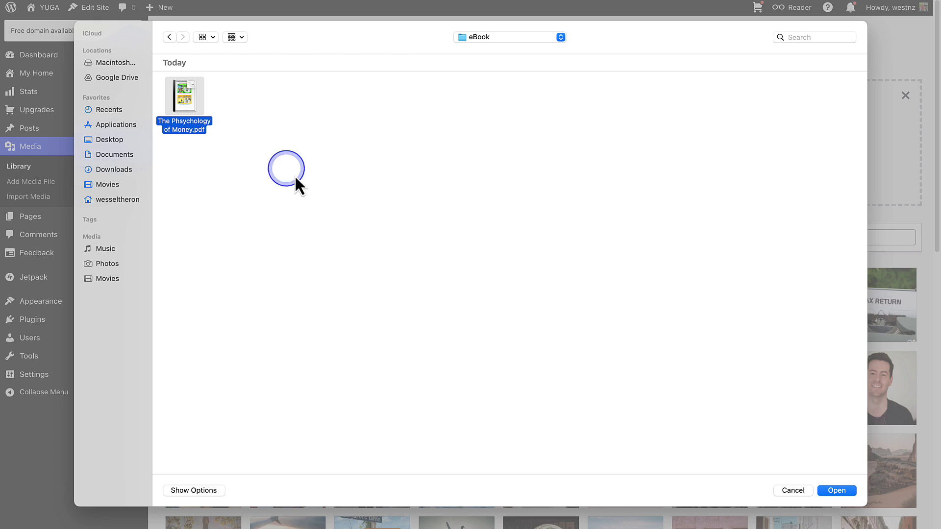
click(836, 490)
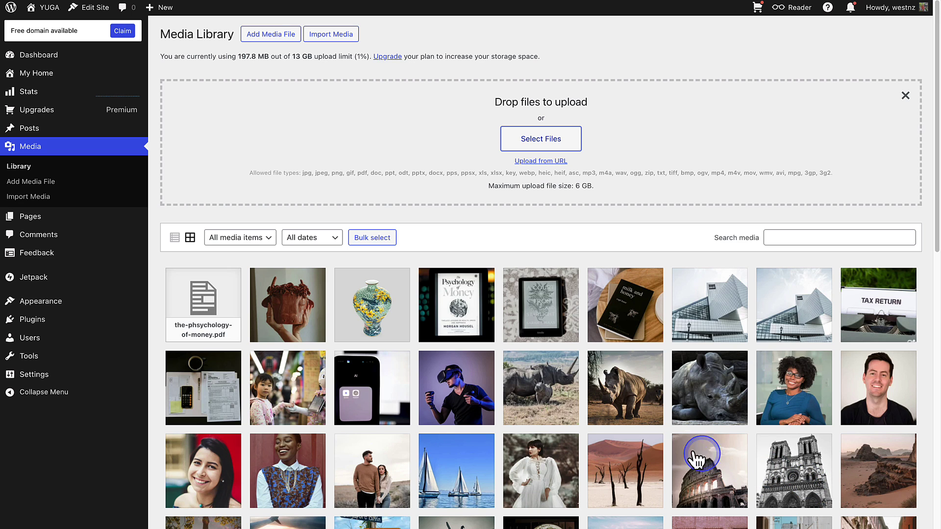
click(230, 293)
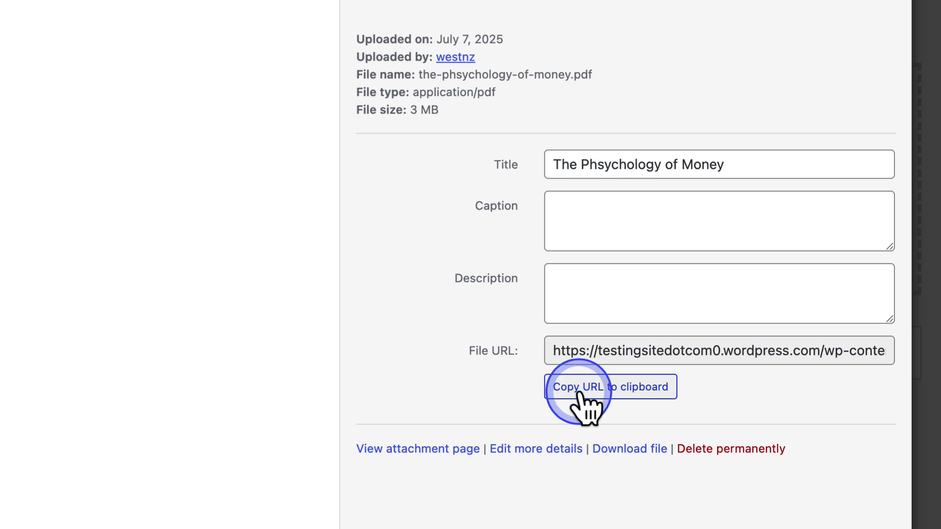
click(744, 256)
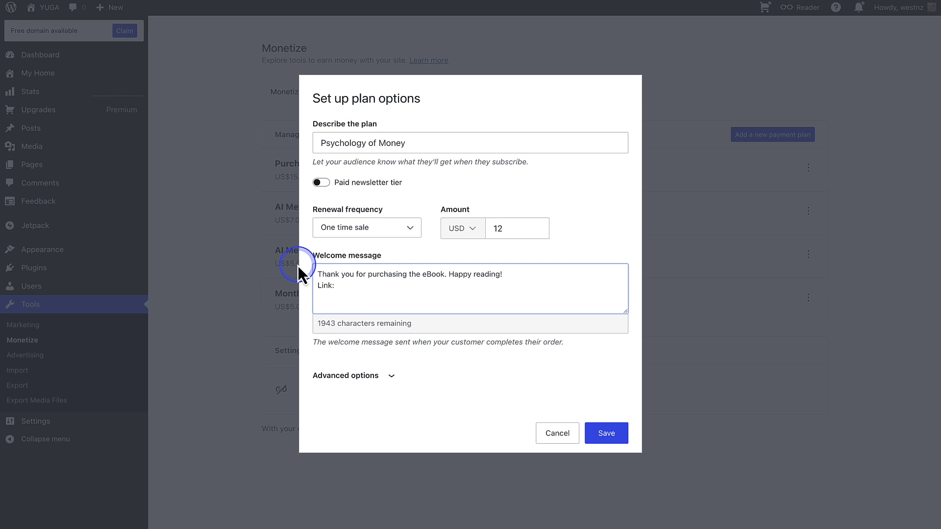
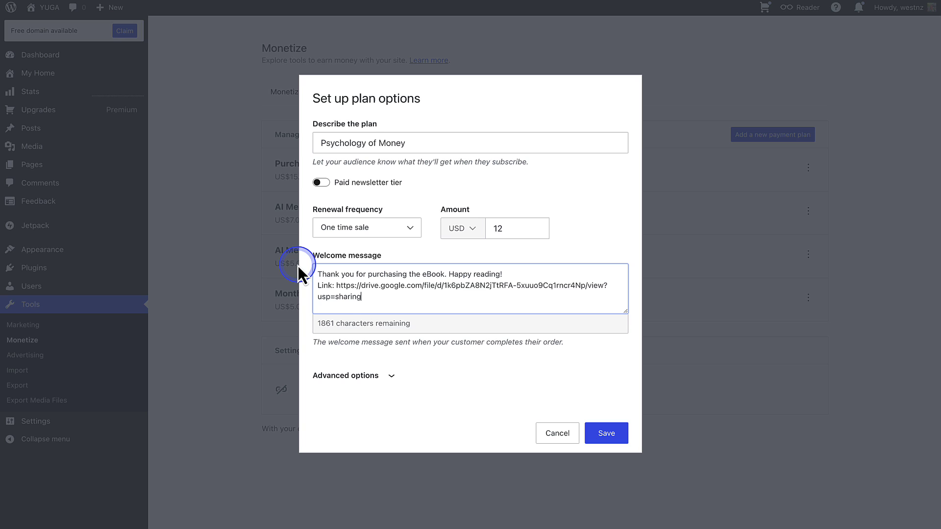
Paste the eBook link after 'Link:', add a 'Warm regards' sign-off, and save
key(Return)
key(Return)
text(Warm regards)
key(Return)
text(John)
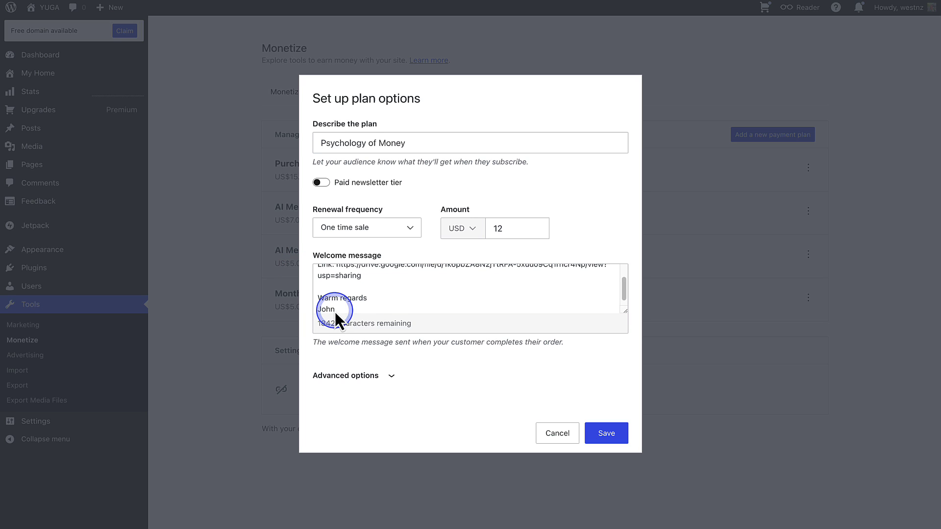
click(602, 435)
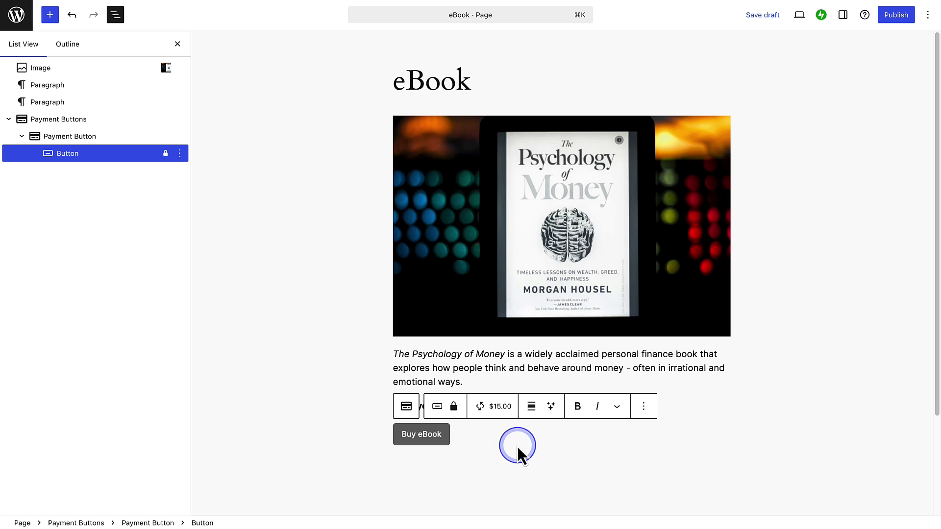
Switch the Buy eBook plan from Purchase book $15.00 to Psychology of Money $12.00, then publish
click(482, 408)
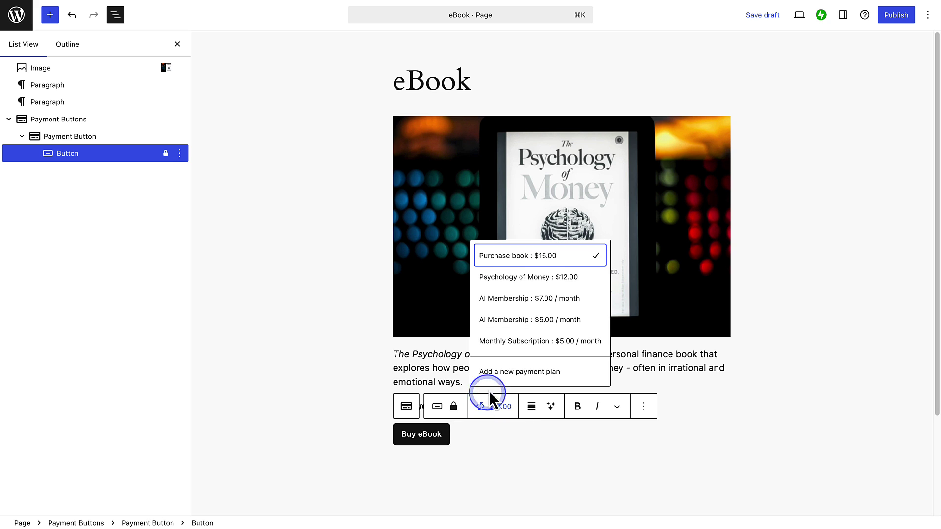
click(506, 279)
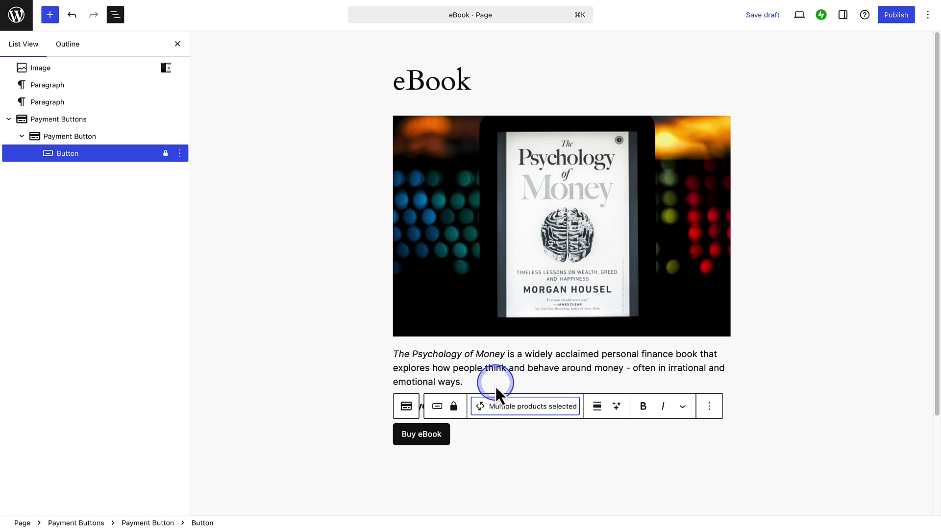
click(505, 407)
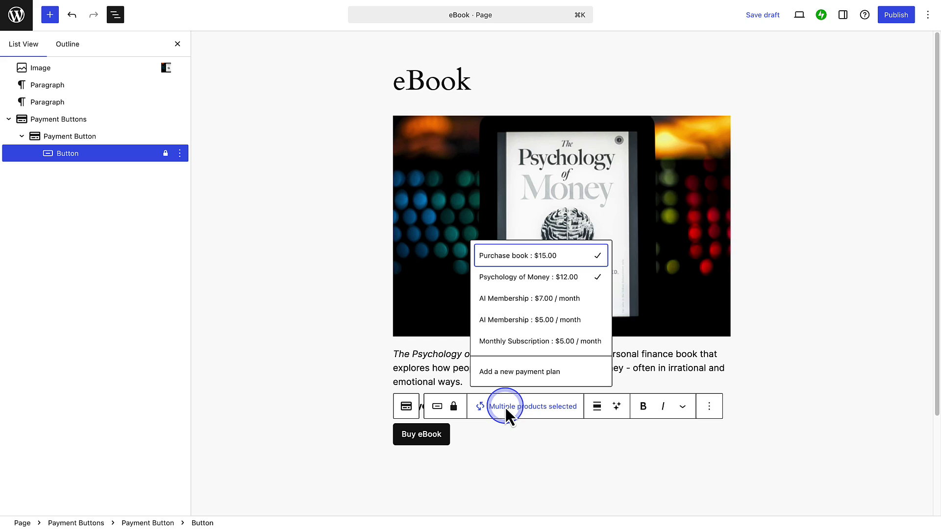
click(542, 259)
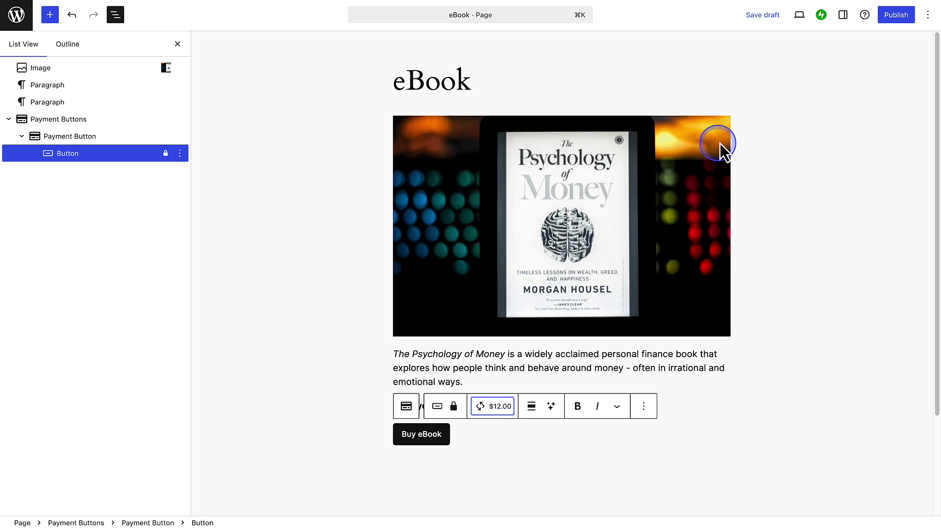
click(891, 19)
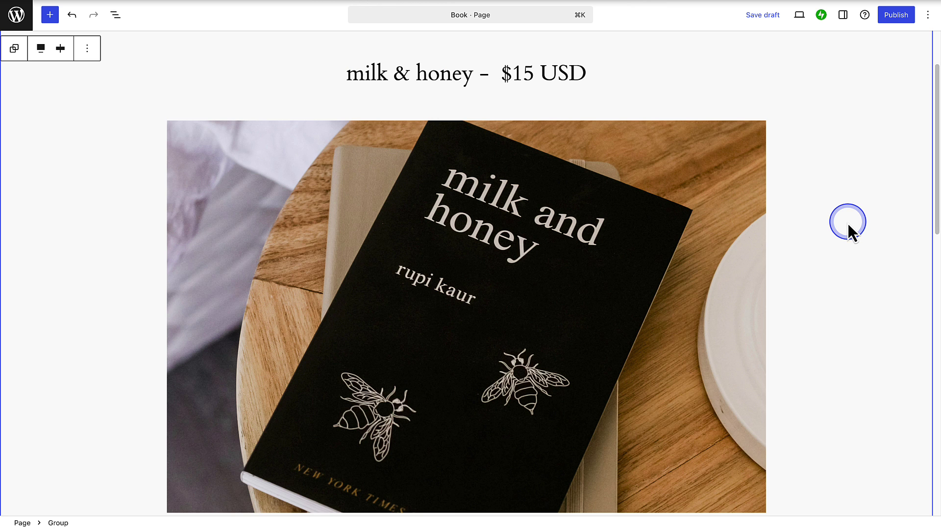
scroll(847, 224, down, 3)
scroll(847, 224, down, 1)
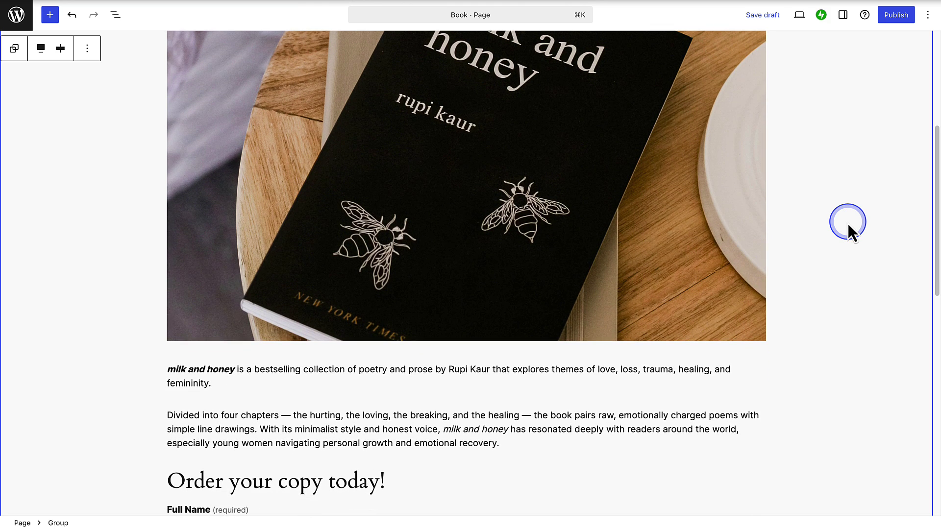
scroll(847, 224, down, 2)
scroll(847, 223, down, 2)
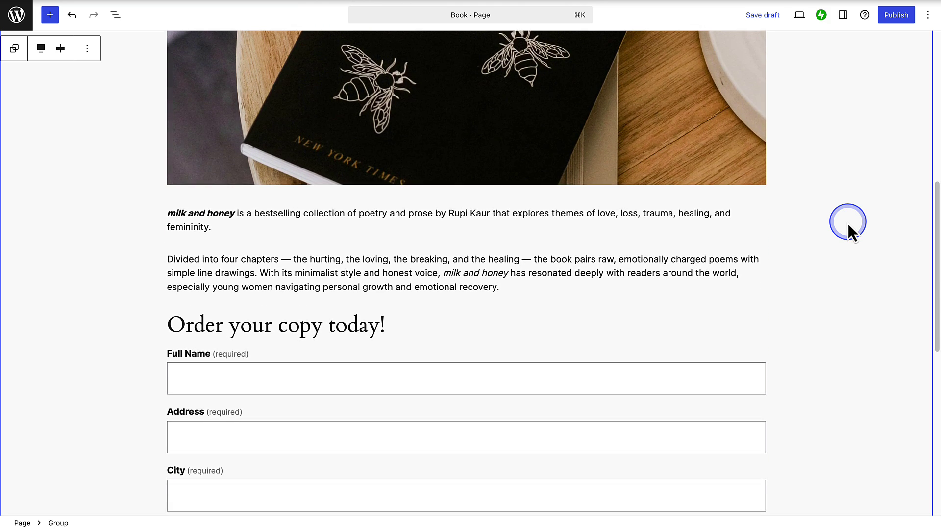
scroll(847, 224, down, 3)
scroll(847, 224, down, 1)
scroll(847, 223, down, 1)
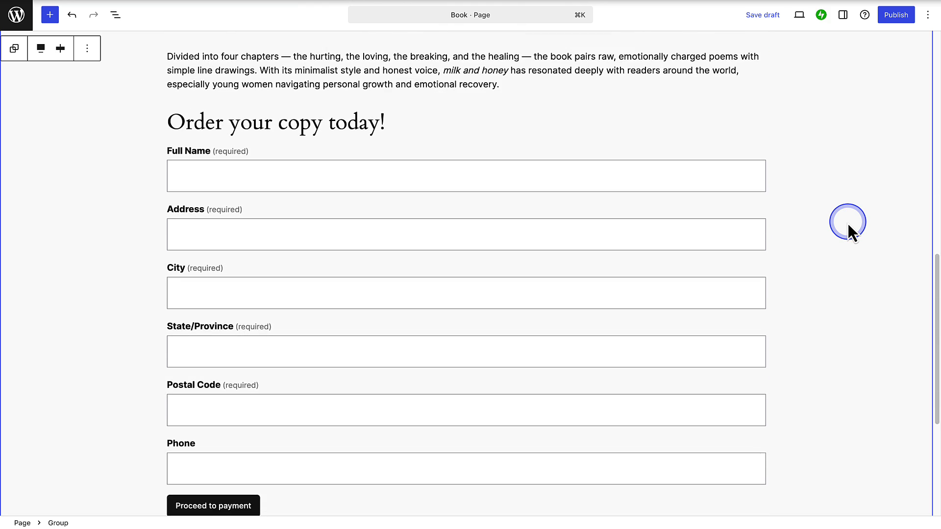
scroll(847, 223, down, 2)
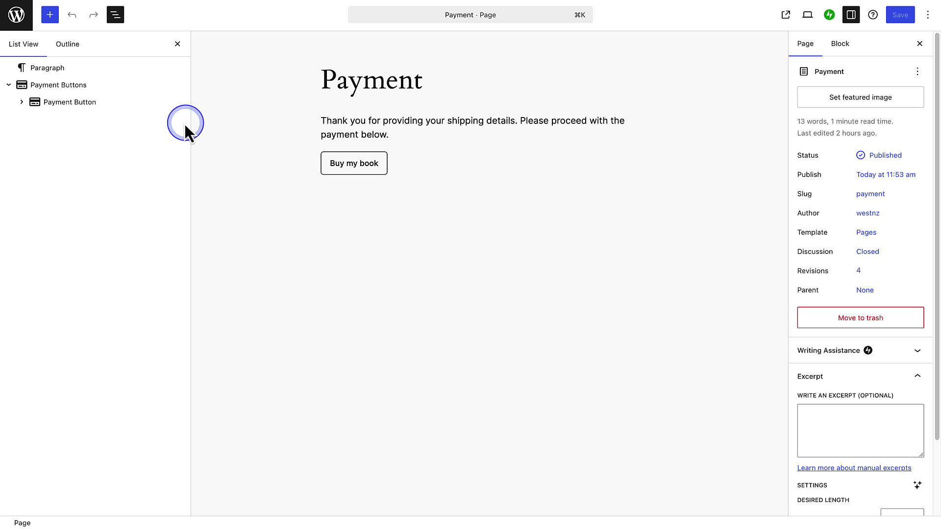
Add a One-Time Payment Purchase book plan at 15 USD to the Buy my book button
click(120, 101)
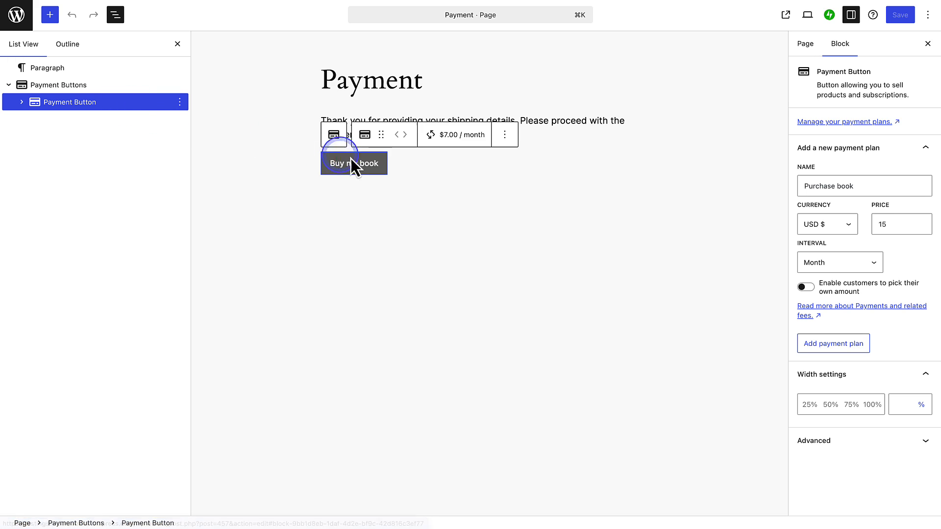
mouse_move(893, 224)
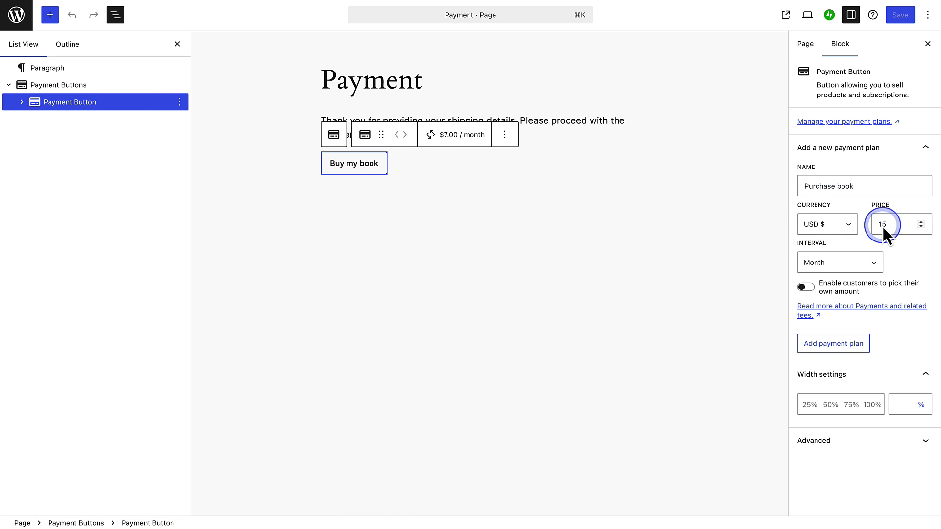
click(848, 260)
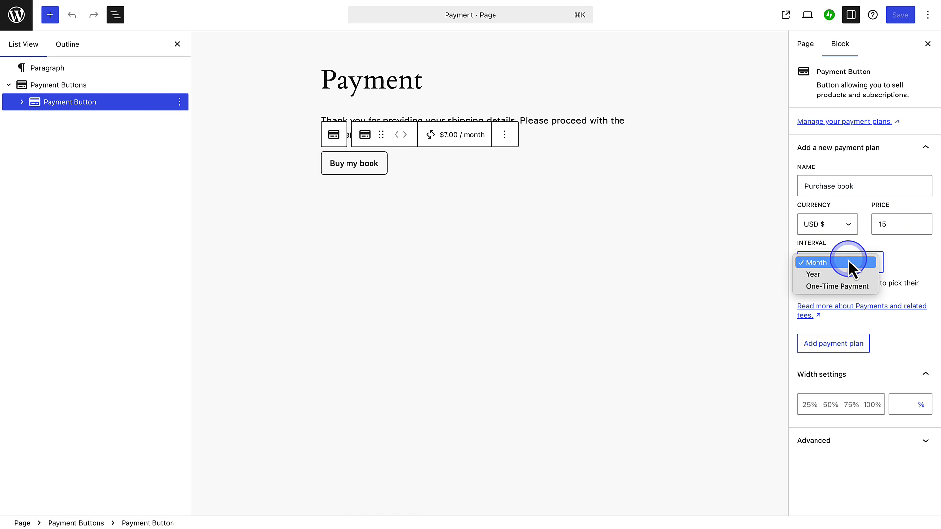
click(840, 288)
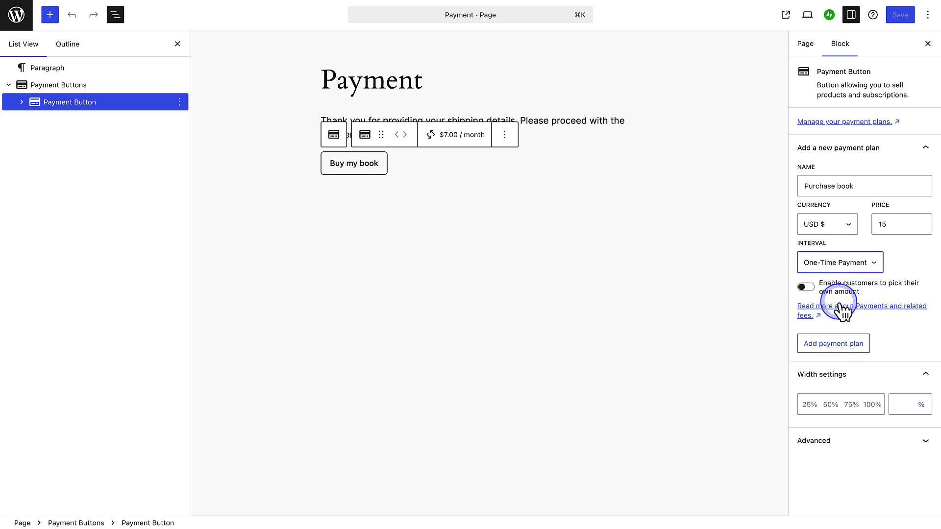
click(836, 343)
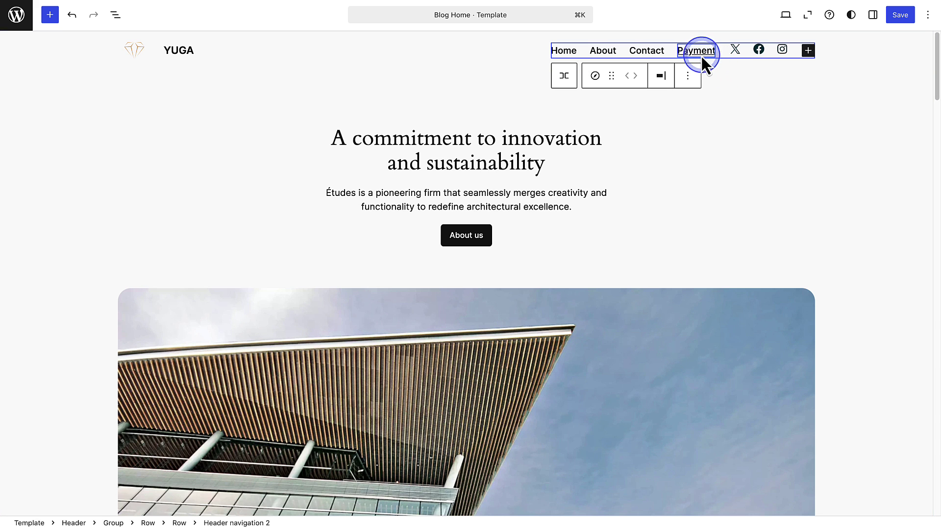
Delete the Payment link from the Blog Home template's header navigation
click(698, 53)
click(772, 76)
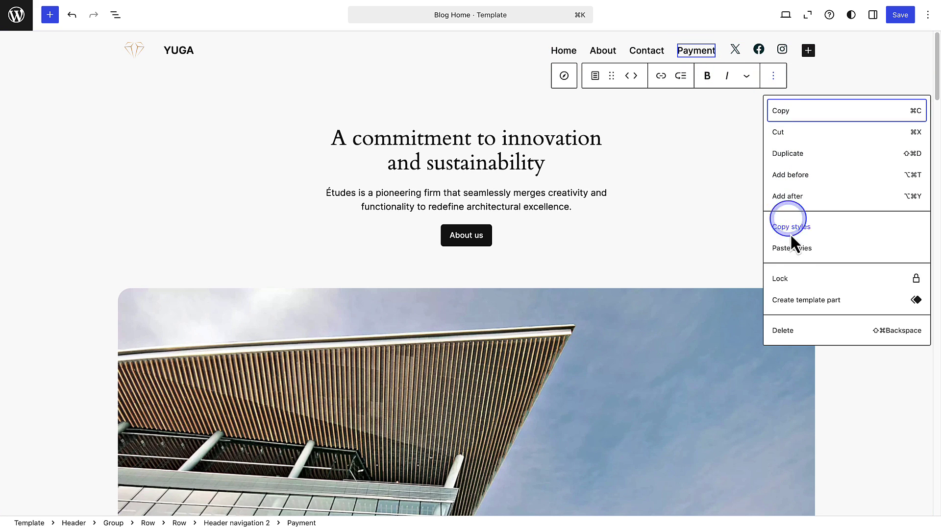
click(791, 333)
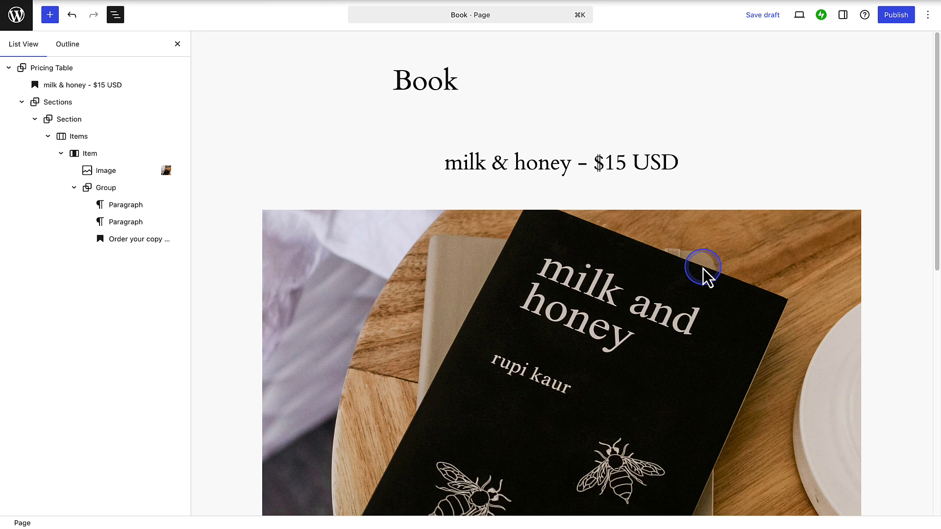
scroll(703, 268, down, 3)
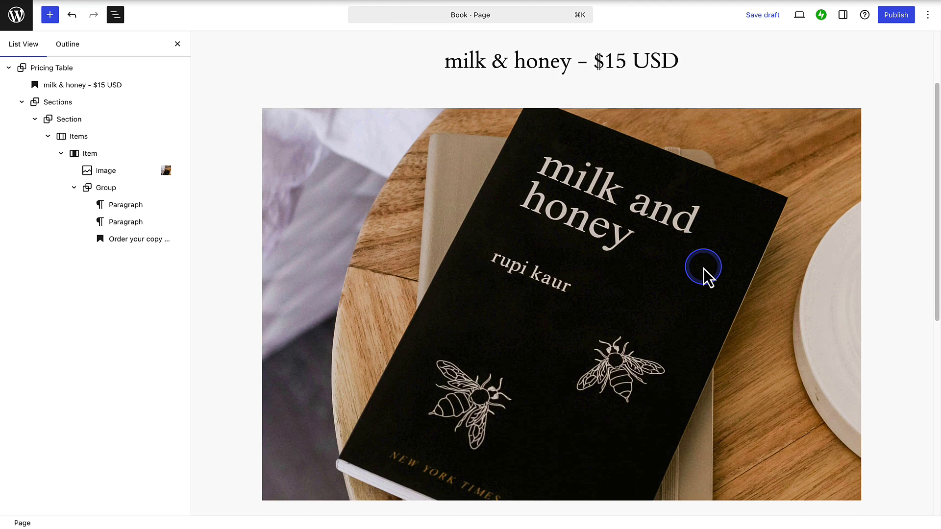
scroll(703, 268, down, 3)
scroll(703, 269, down, 3)
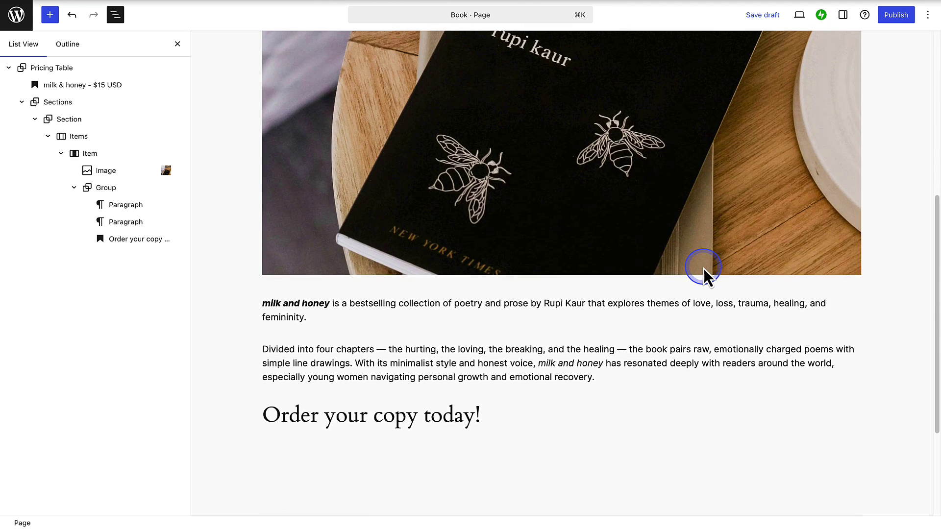
scroll(703, 269, down, 3)
Insert a Form block below 'Order your copy today!' and prompt its AI for 'Shipping details'
click(490, 254)
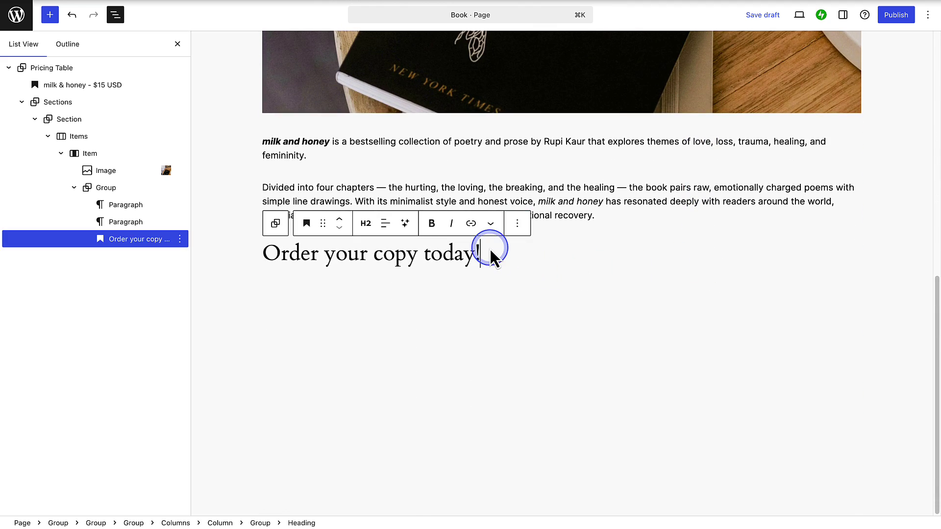
key(Return)
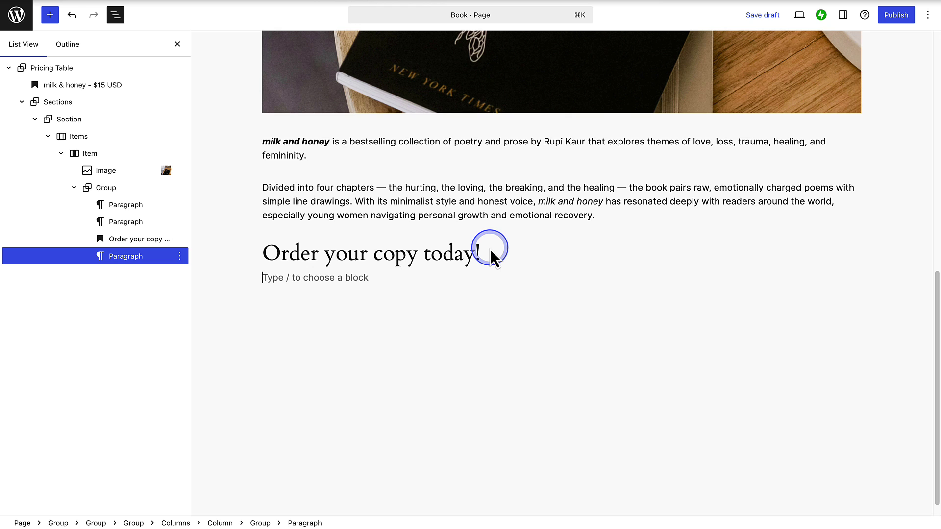
text(/Form)
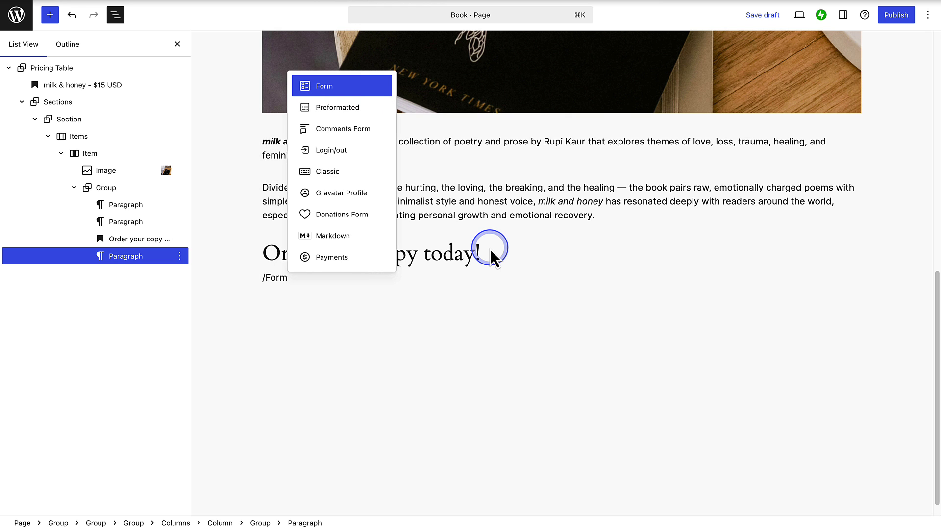
click(328, 88)
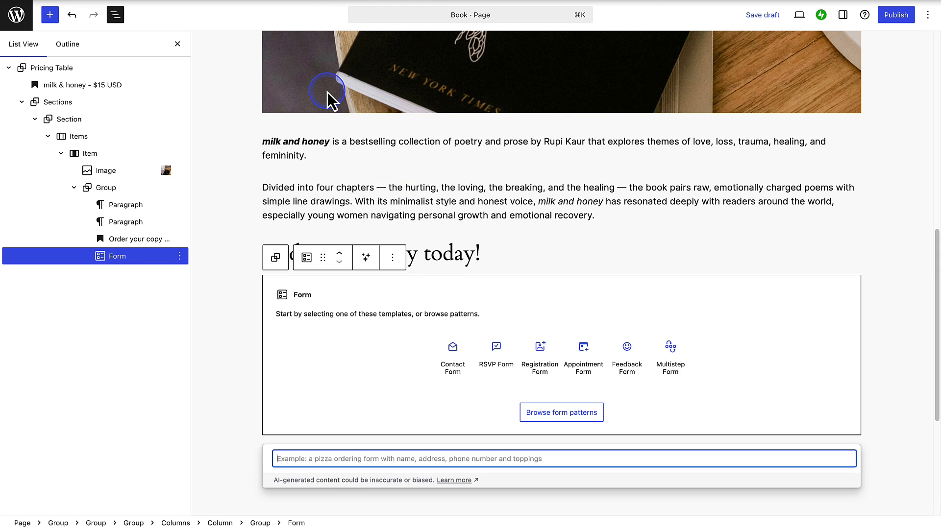
scroll(707, 414, down, 2)
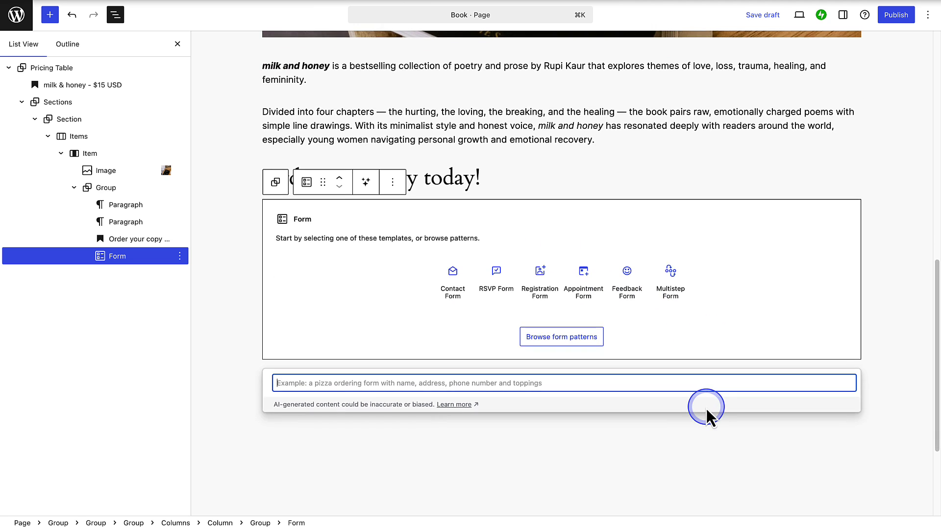
scroll(707, 416, down, 3)
click(282, 268)
text(Shipping details)
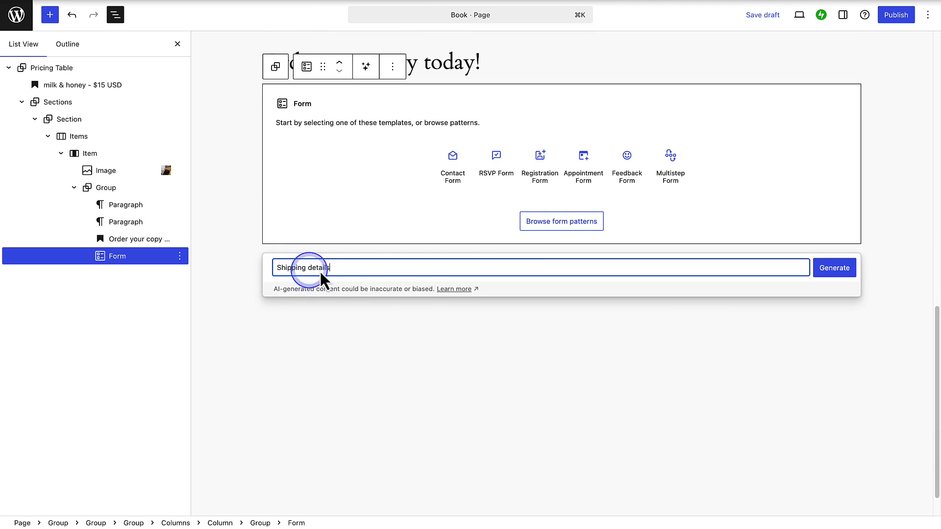
Generate the AI shipping form and relabel its submit button 'Proceed to payment'
click(832, 270)
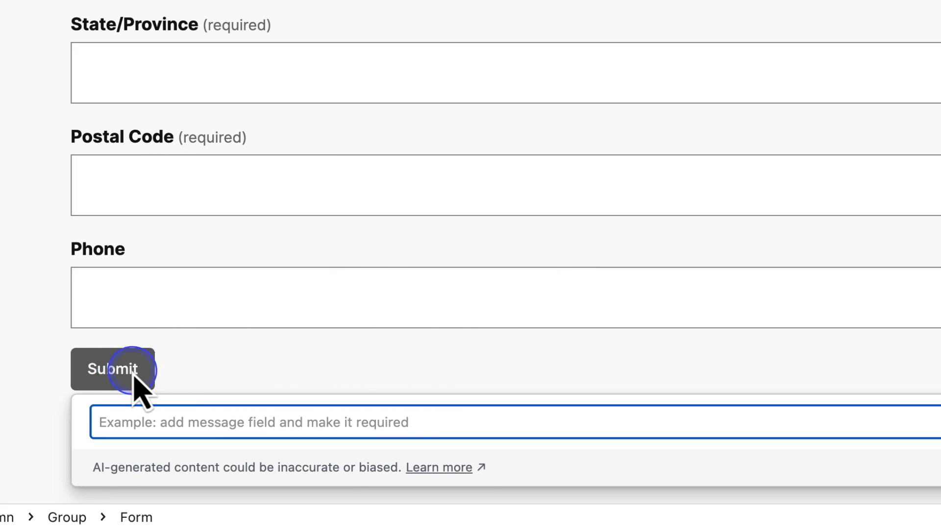
drag(136, 378, 29, 392)
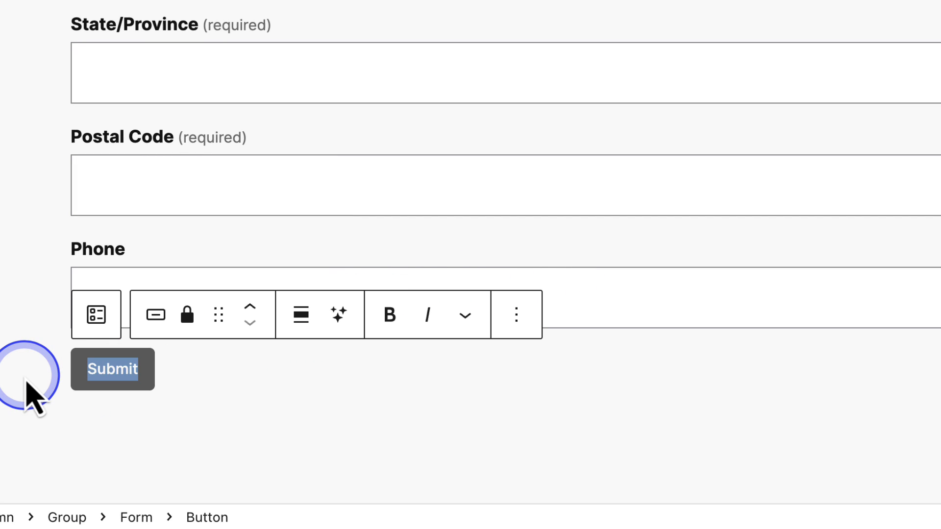
text(Proceed to p)
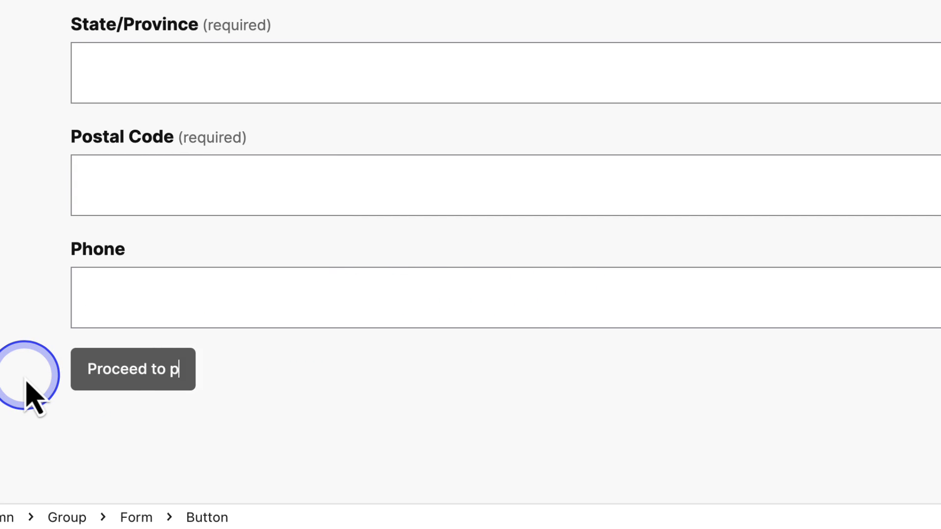
text(ayment)
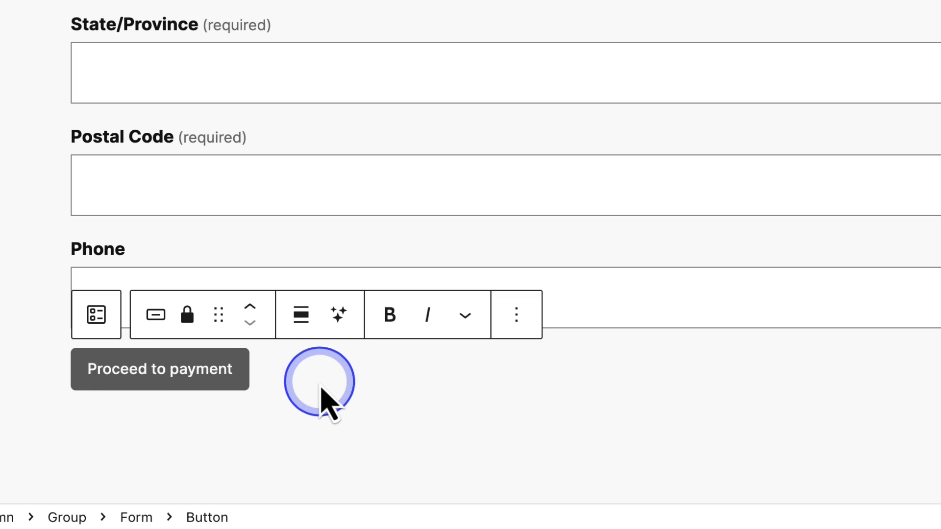
click(321, 388)
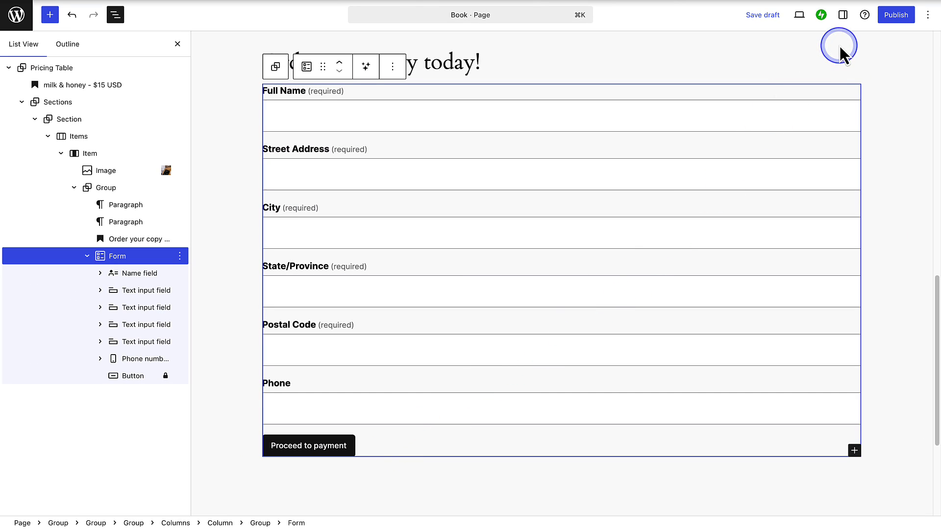
Set the form's On submission to redirect to the Payment page, then publish the Book page
click(843, 15)
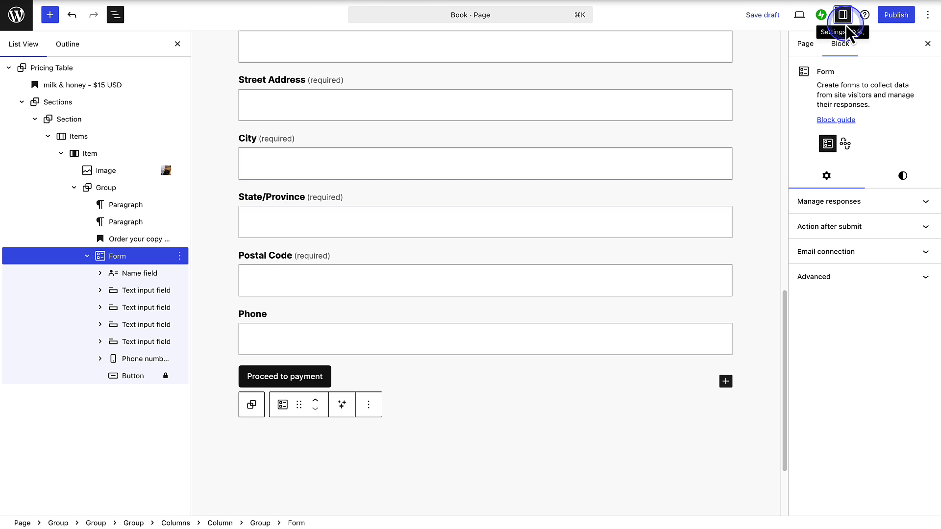
click(857, 234)
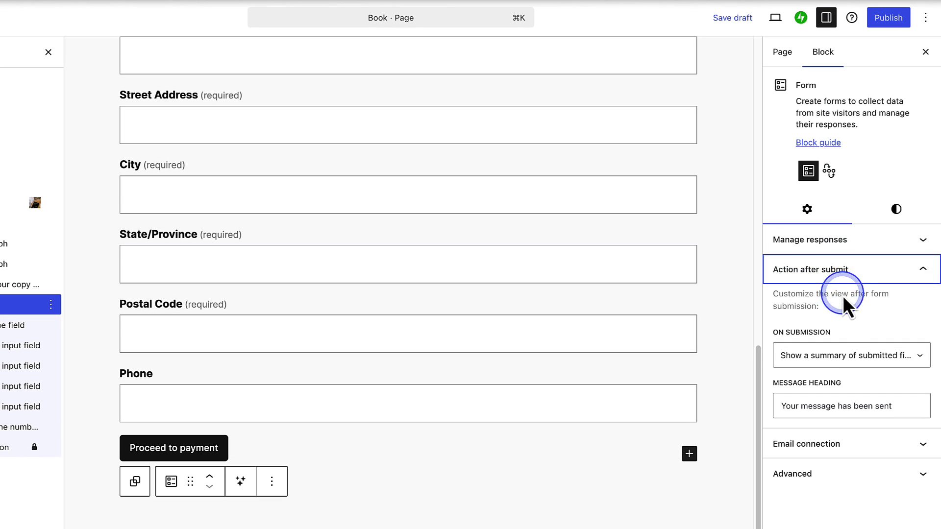
click(838, 353)
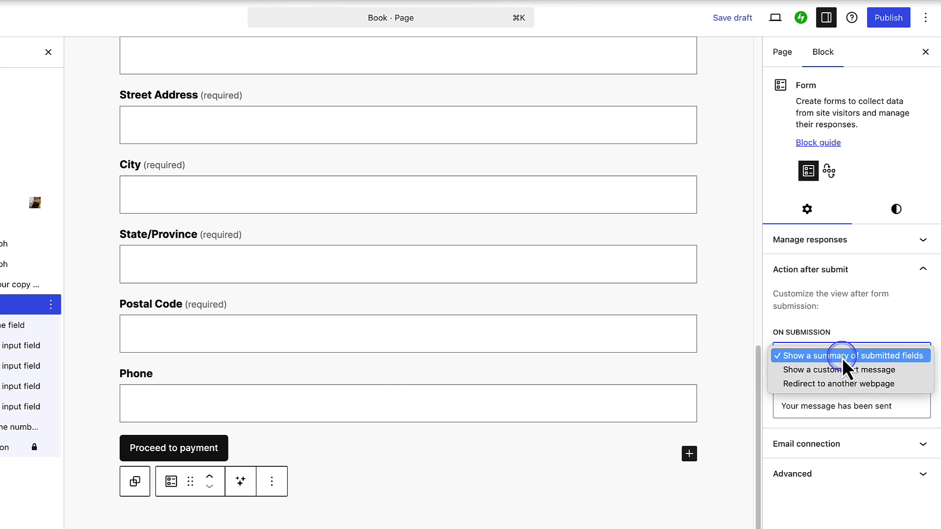
click(840, 384)
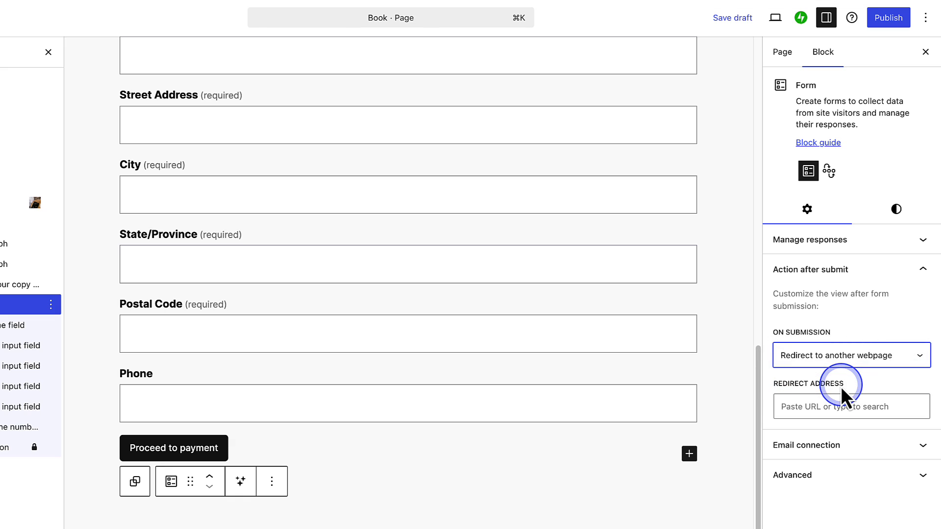
click(790, 408)
text(Pay)
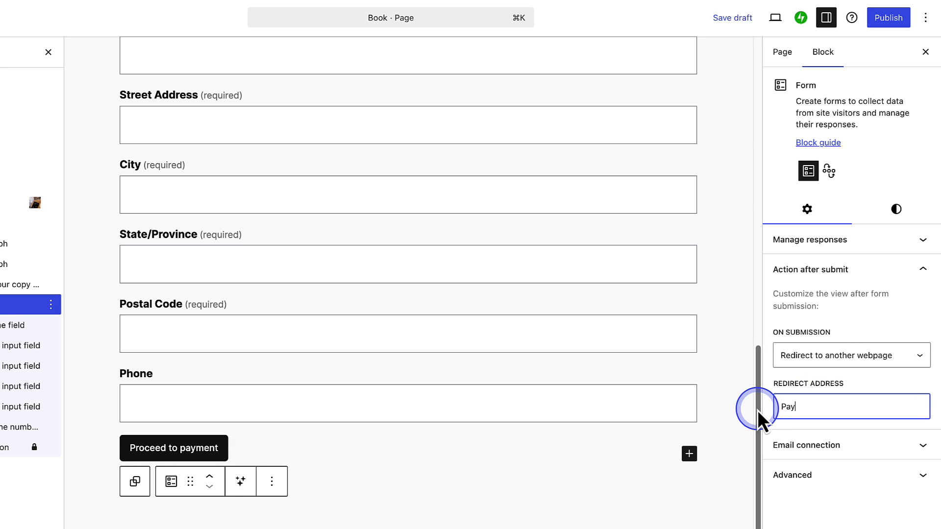
text(ment)
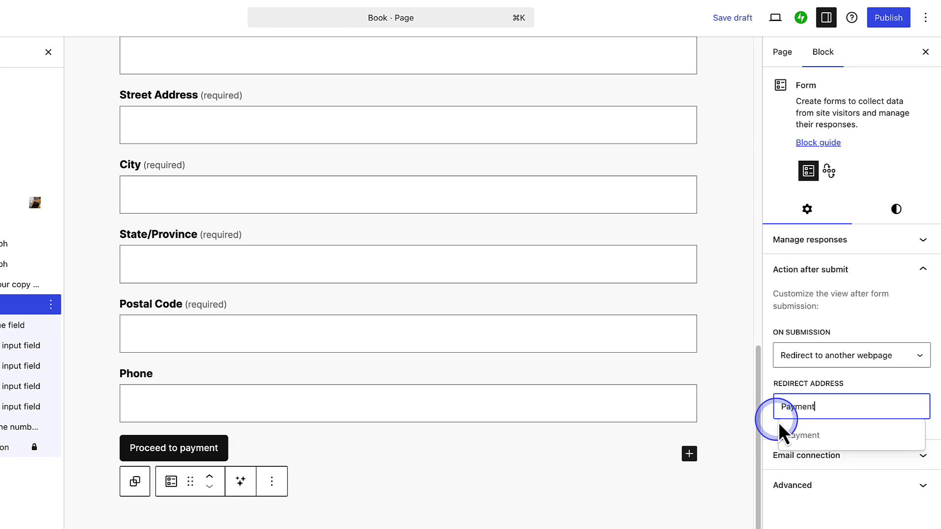
click(803, 436)
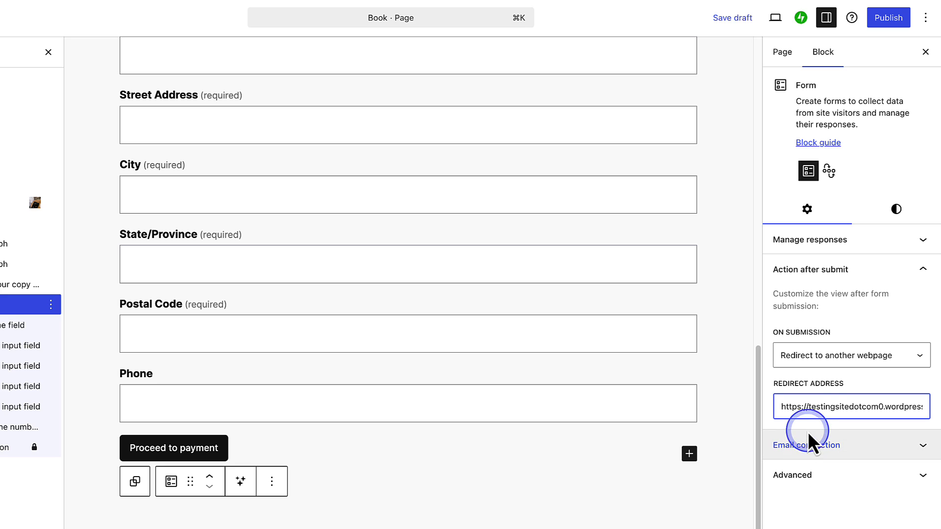
click(889, 24)
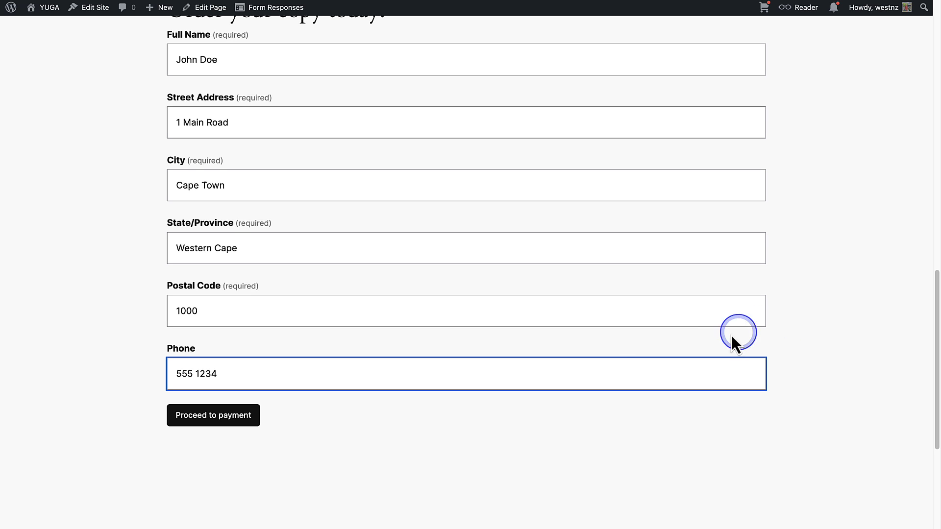
Submit the sample shipping details, then open the US$15.00 Buy my book checkout
click(224, 417)
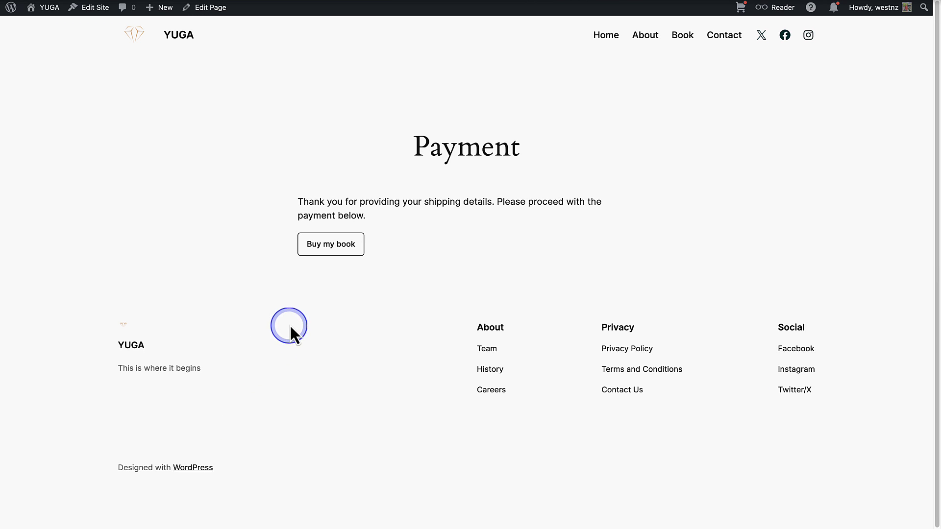
click(329, 245)
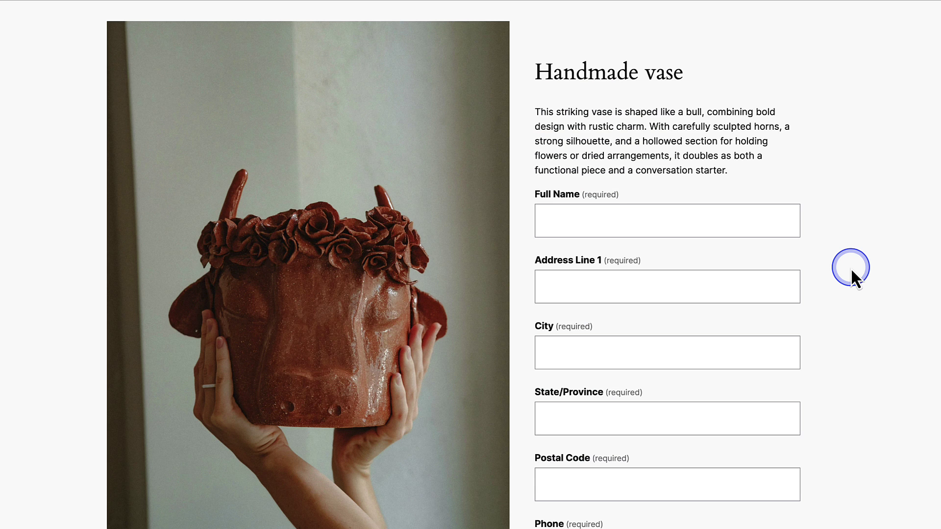
scroll(850, 267, down, 5)
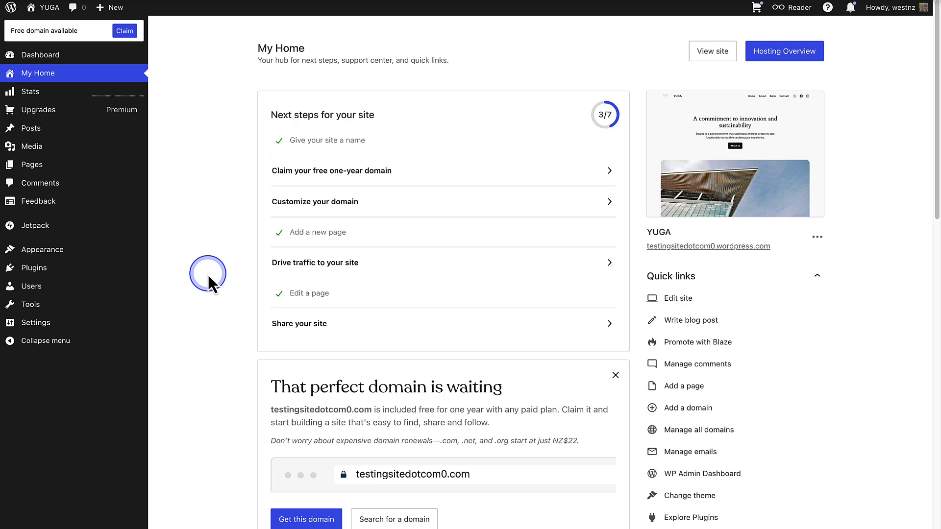
mouse_move(31, 304)
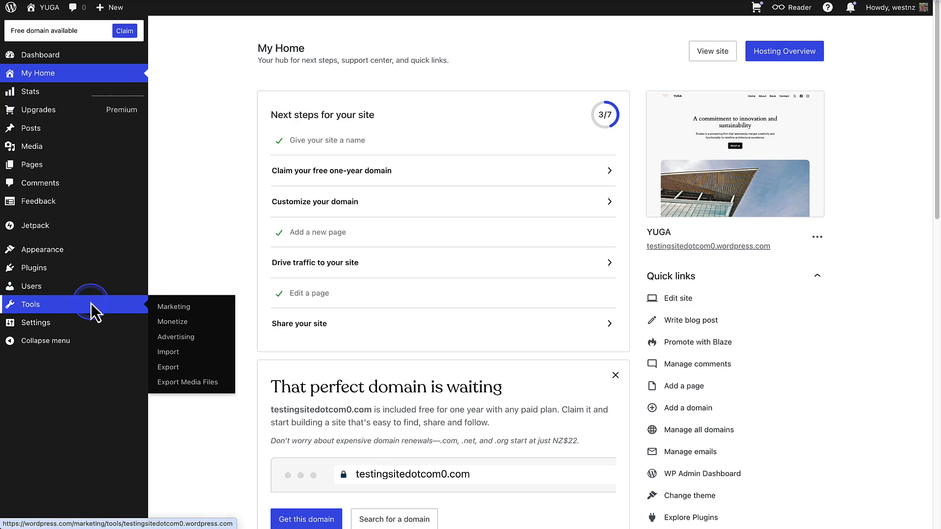
Open YUGA's Monetize page from the Tools menu in the admin sidebar
click(166, 322)
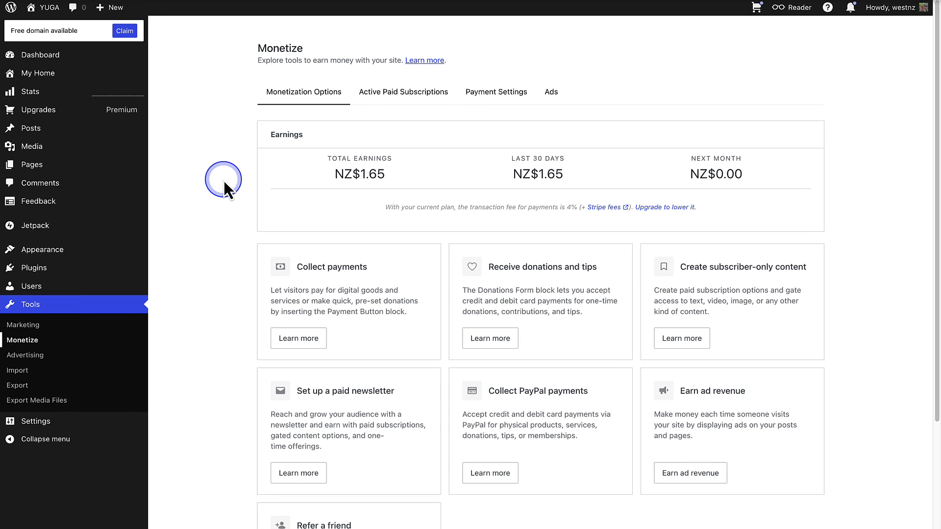
Show Active Paid Subscriptions and open the US$1.00 Psychology of Money subscriber's actions menu
click(405, 94)
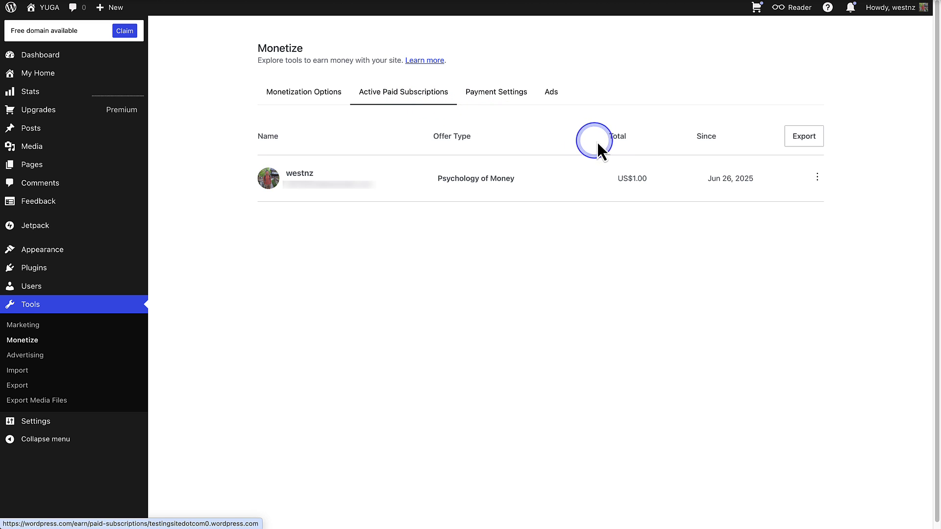
click(816, 177)
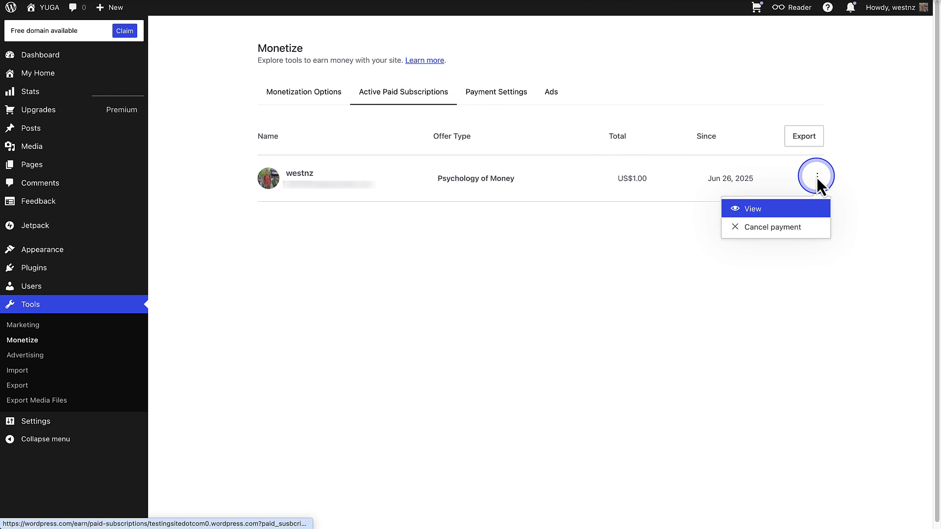